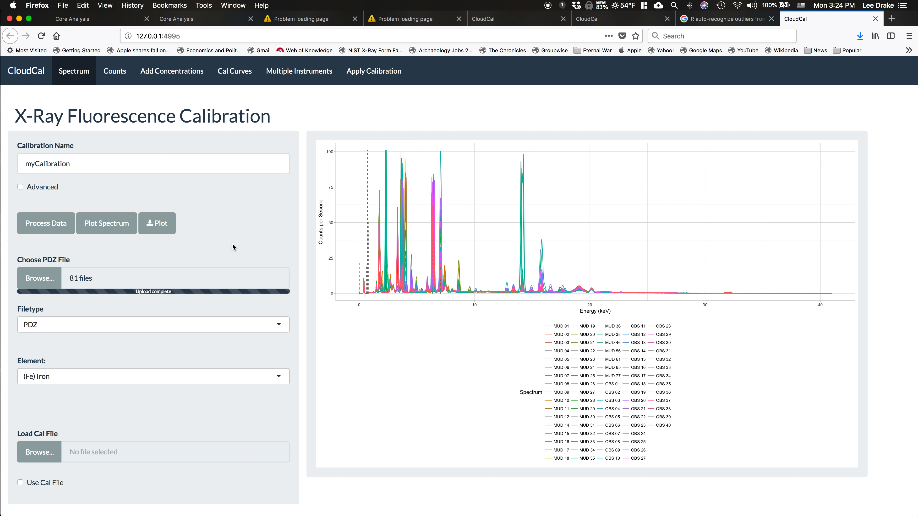
# In Counts, include the K.alpha lines of Na, Mg, Al, Si, P, S and Cl
pyautogui.click(117, 80)
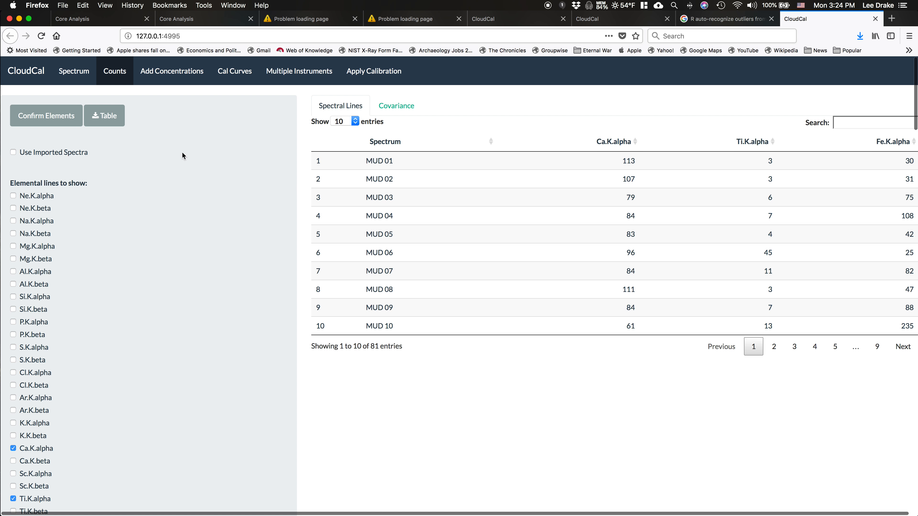
pyautogui.click(44, 221)
pyautogui.click(37, 250)
pyautogui.click(33, 272)
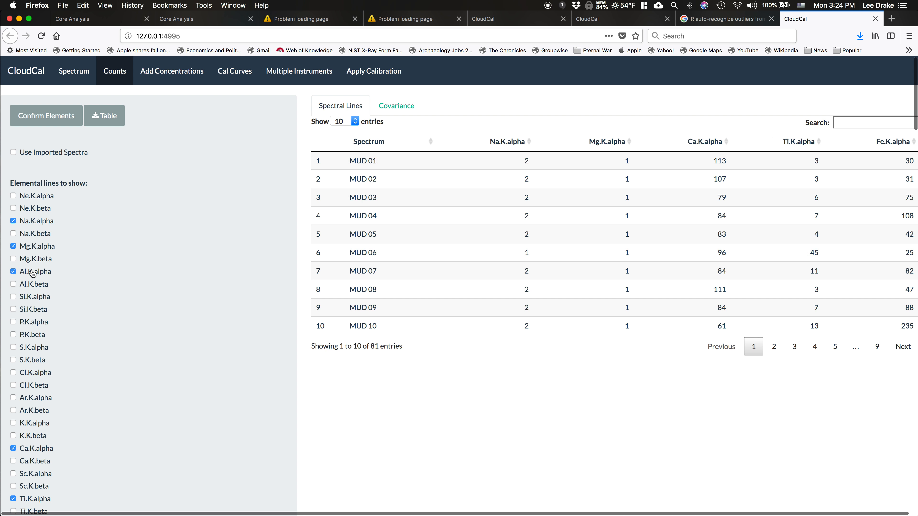
pyautogui.click(30, 297)
pyautogui.click(29, 322)
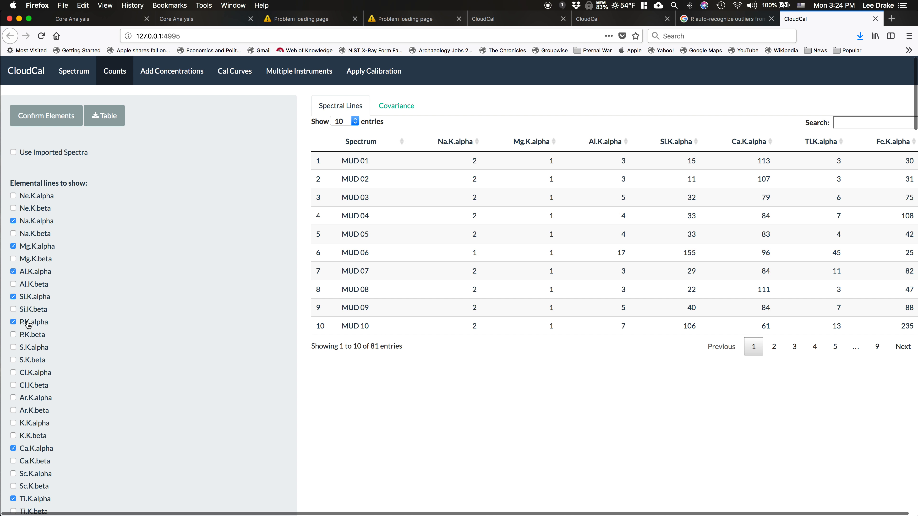
pyautogui.click(28, 348)
pyautogui.click(26, 374)
# Include the K.alpha lines of K, V, Cr and Mn in the elemental lines to show
pyautogui.scroll(-5, 26, 373)
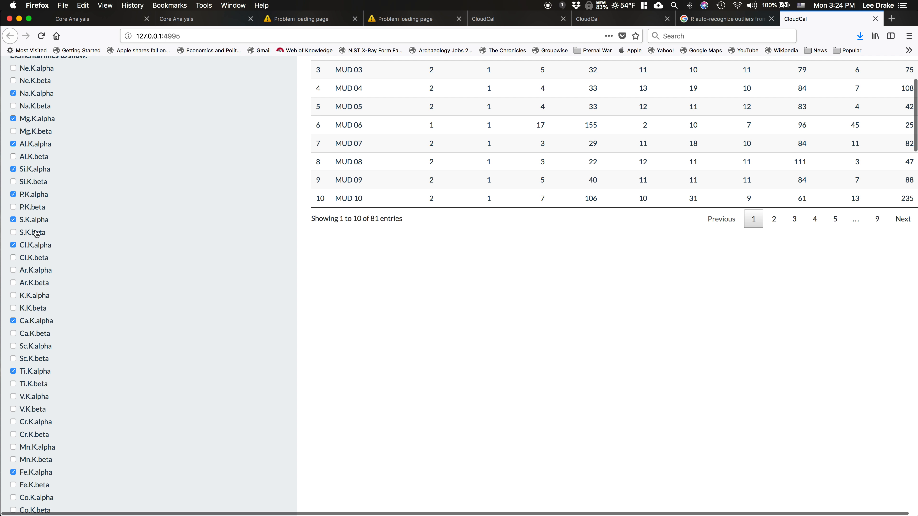
pyautogui.click(29, 296)
pyautogui.scroll(-5, 30, 295)
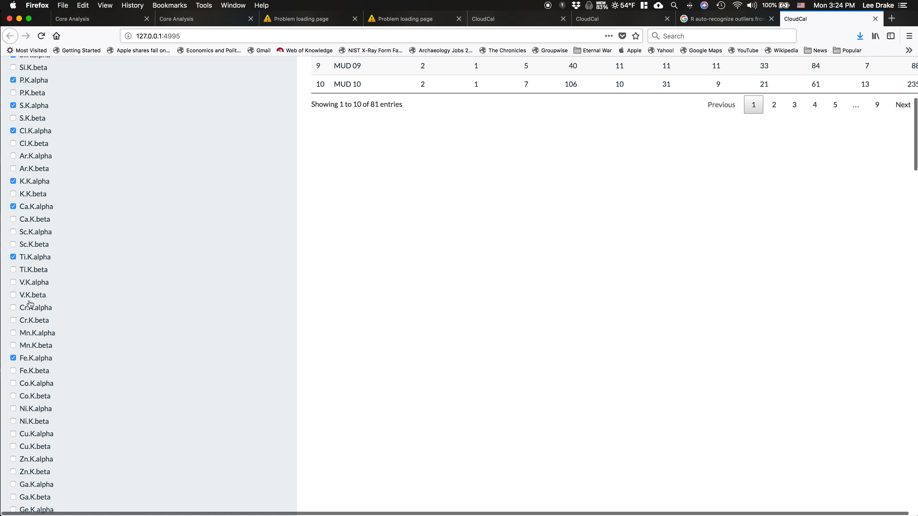
pyautogui.click(34, 284)
pyautogui.click(32, 308)
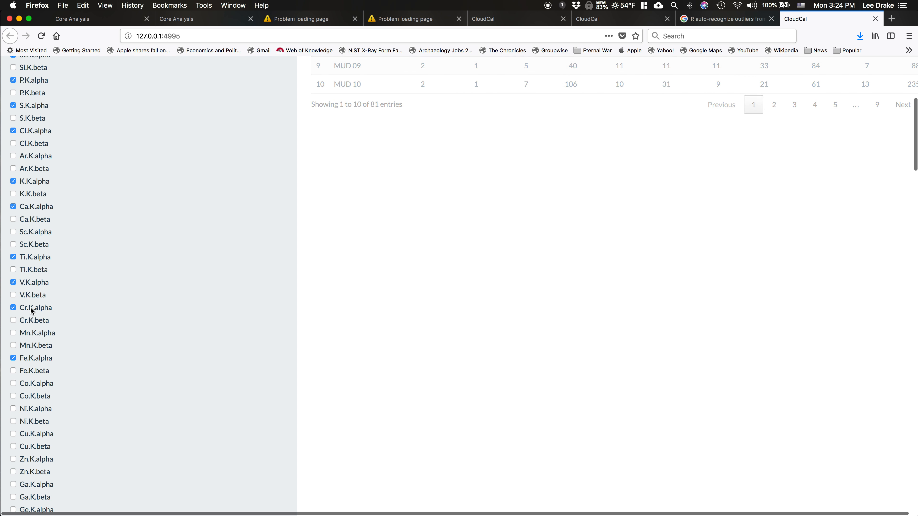
pyautogui.click(31, 333)
# Include the K.alpha lines of Co, Ni, Cu, Zn, Ga, As and Se in the elemental lines to show
pyautogui.scroll(-2, 33, 336)
pyautogui.click(36, 341)
pyautogui.scroll(-3, 35, 341)
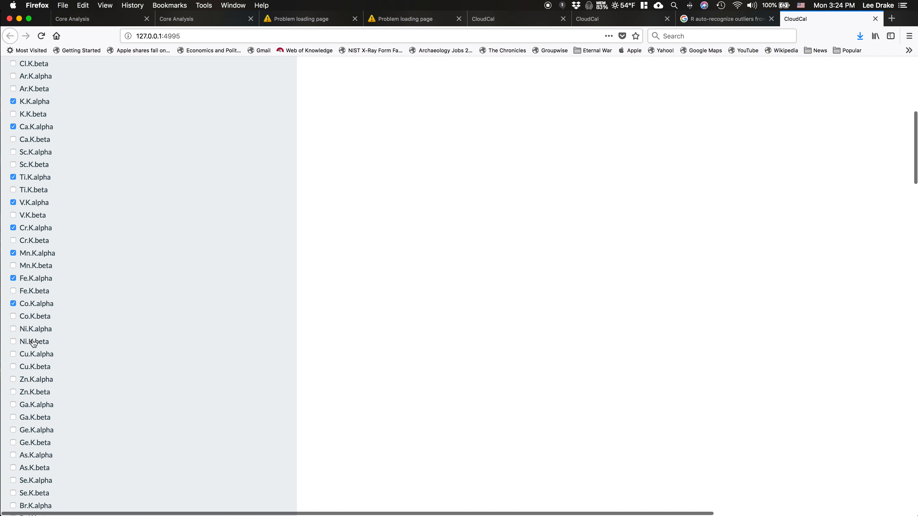
pyautogui.click(34, 325)
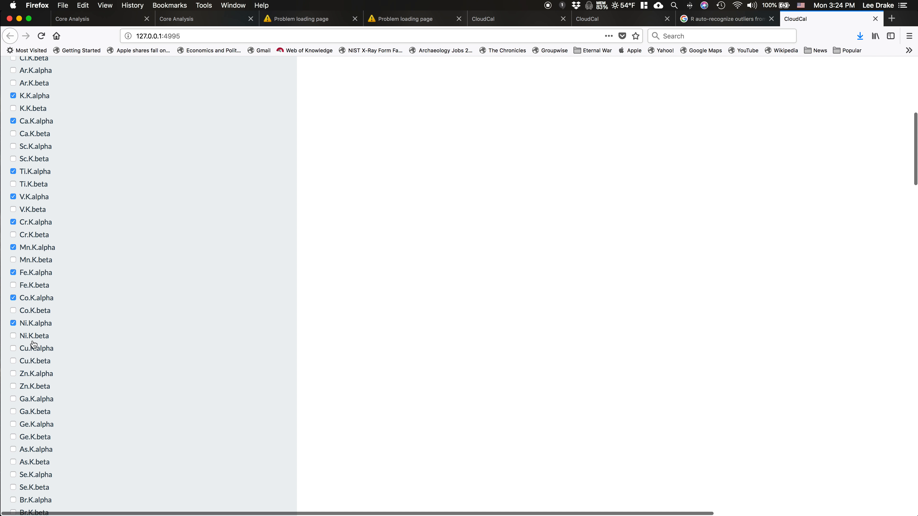
pyautogui.click(28, 373)
pyautogui.scroll(-4, 28, 373)
pyautogui.click(34, 322)
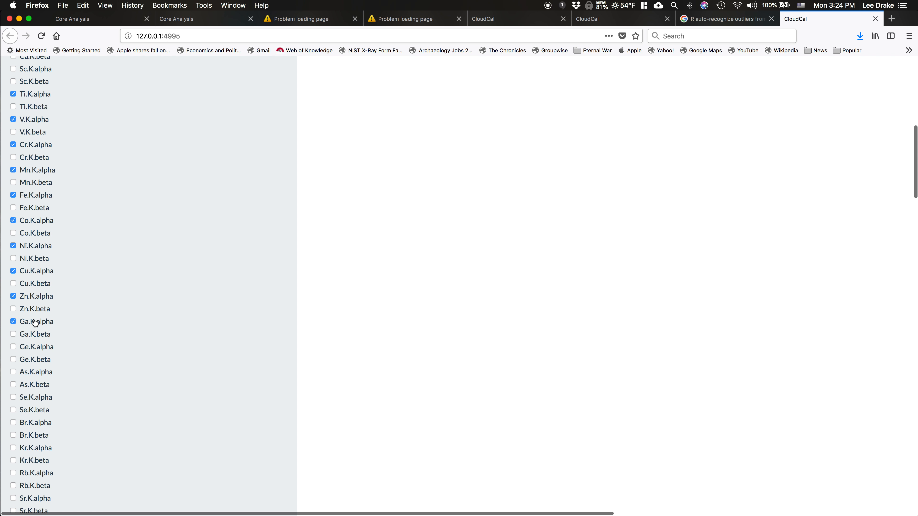
pyautogui.scroll(-3, 35, 322)
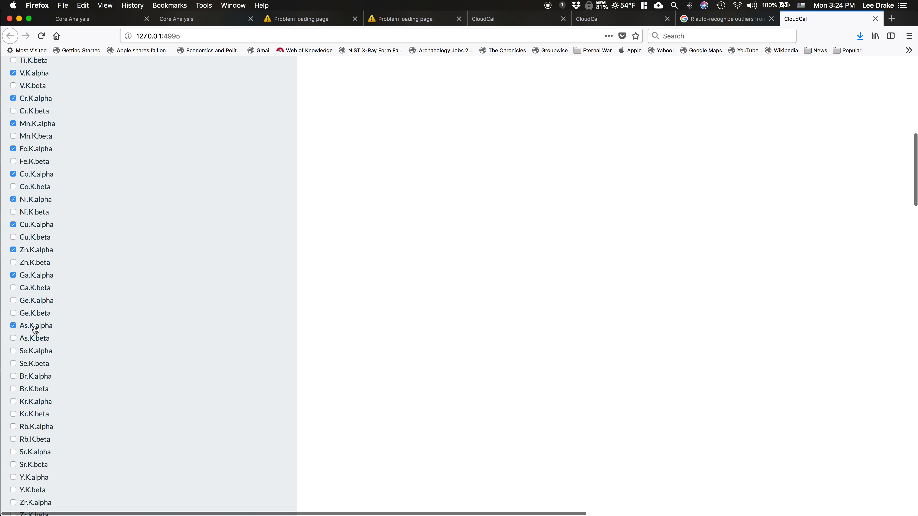
pyautogui.click(30, 355)
# Include the K.alpha lines of Rb, Sr, Y, Zr, Nb and Mo in the elemental lines to show
pyautogui.scroll(-2, 29, 388)
pyautogui.click(25, 391)
pyautogui.click(28, 416)
pyautogui.click(29, 442)
pyautogui.scroll(-5, 29, 442)
pyautogui.click(29, 363)
pyautogui.click(29, 393)
pyautogui.click(29, 414)
# Include both the K.alpha and L.alpha lines of Rh and Ba in the elemental lines to show
pyautogui.scroll(-5, 28, 414)
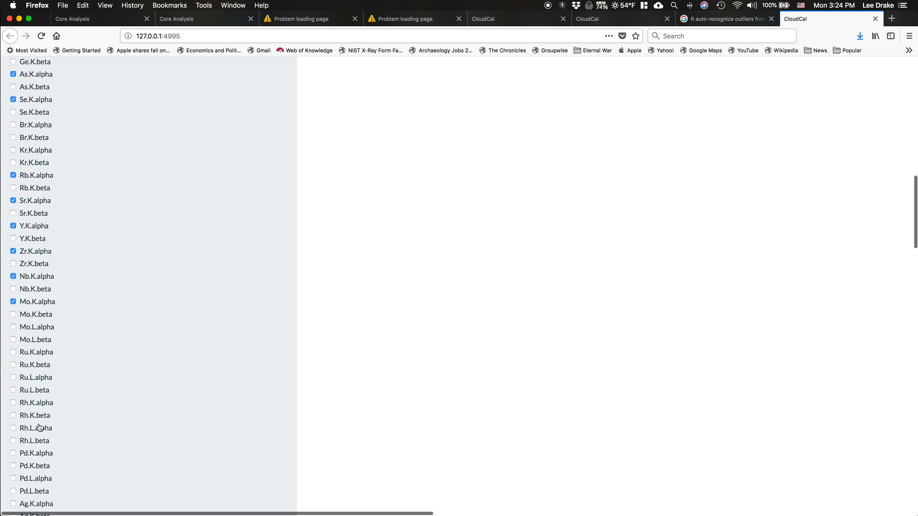
pyautogui.click(32, 393)
pyautogui.click(31, 420)
pyautogui.scroll(-20, 32, 423)
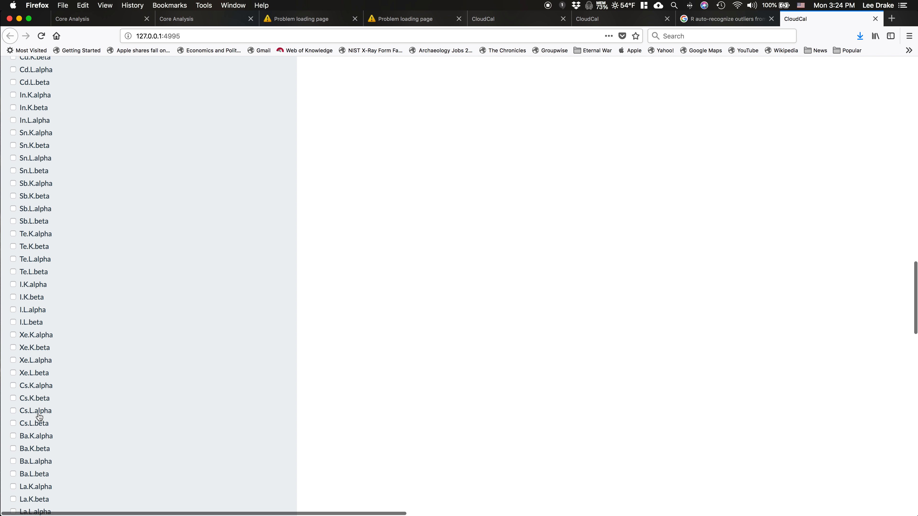
pyautogui.click(36, 421)
pyautogui.click(35, 445)
# Include the heavy-element lines Pb.L.beta, Th.L.alpha and U.L.alpha in the elemental lines to show
pyautogui.scroll(-6, 35, 446)
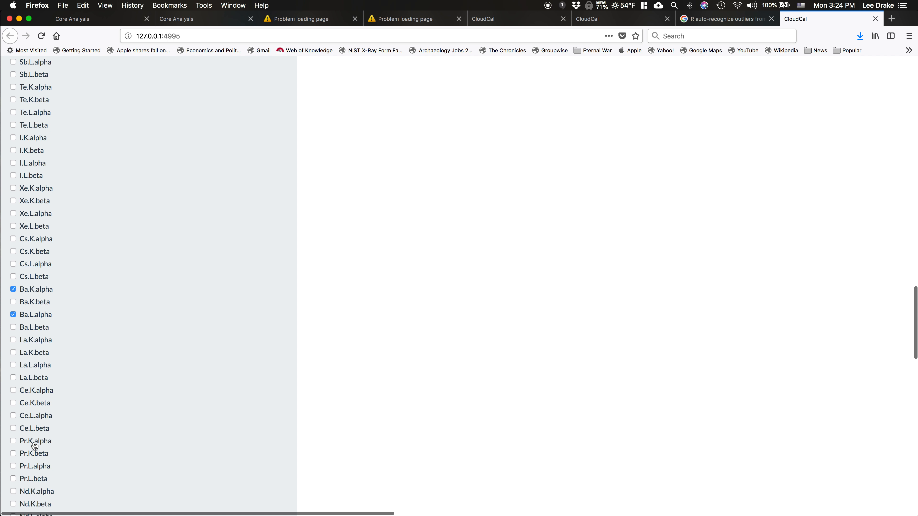
pyautogui.scroll(-11, 63, 350)
pyautogui.scroll(-12, 63, 351)
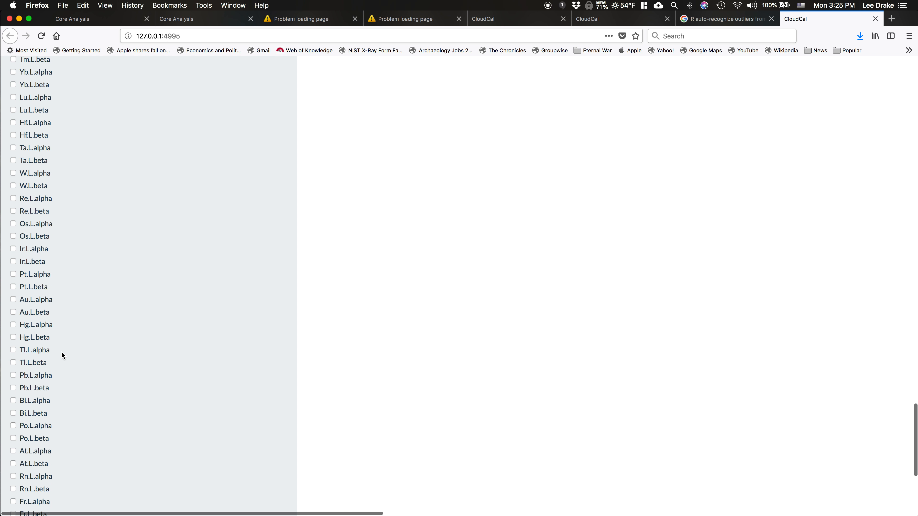
pyautogui.click(31, 388)
pyautogui.scroll(-10, 69, 399)
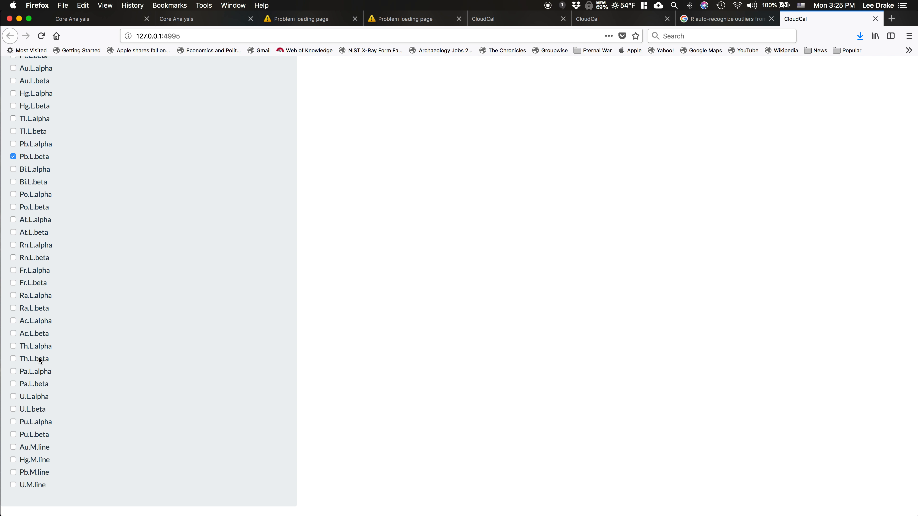
pyautogui.click(20, 348)
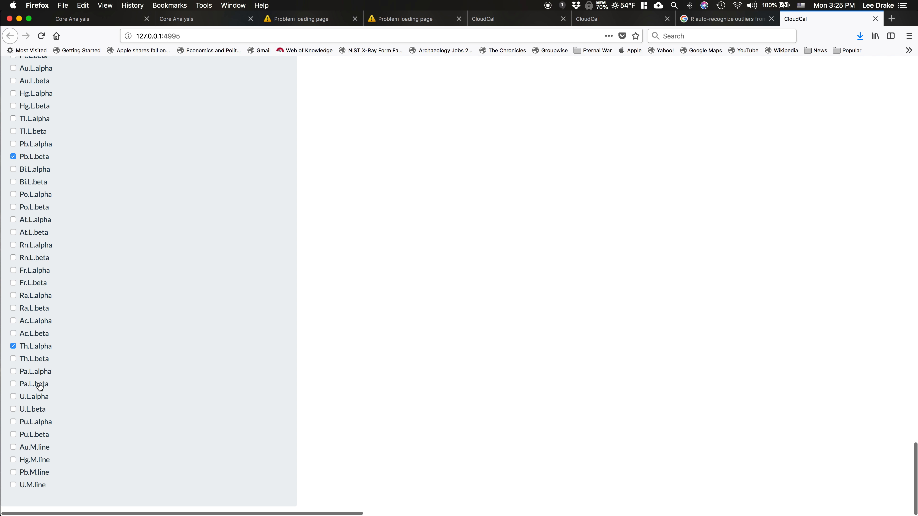
pyautogui.click(36, 396)
pyautogui.scroll(15, 158, 300)
pyautogui.scroll(20, 157, 297)
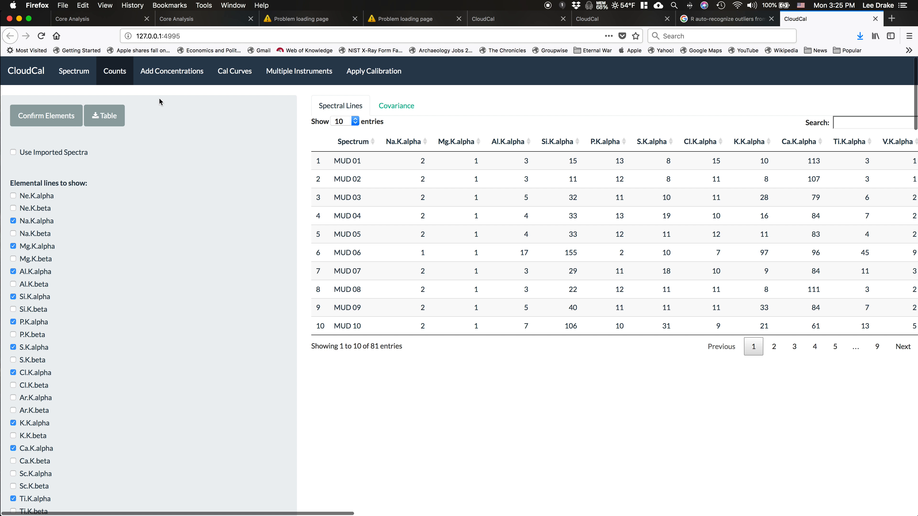
# Open Add Concentrations, and switch to Numbers to review the selected concentration values in the Earth Cal spreadsheet
pyautogui.click(172, 74)
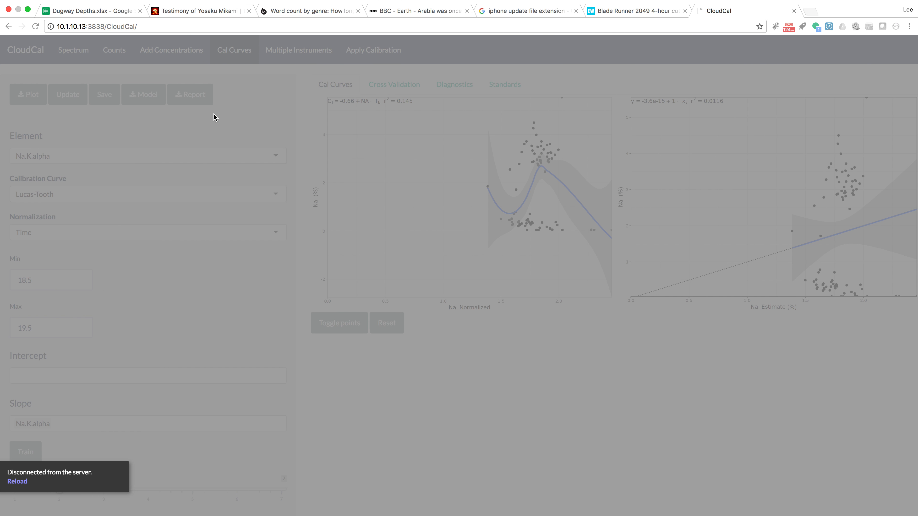
pyautogui.hotkey('ctrl', 'Right')
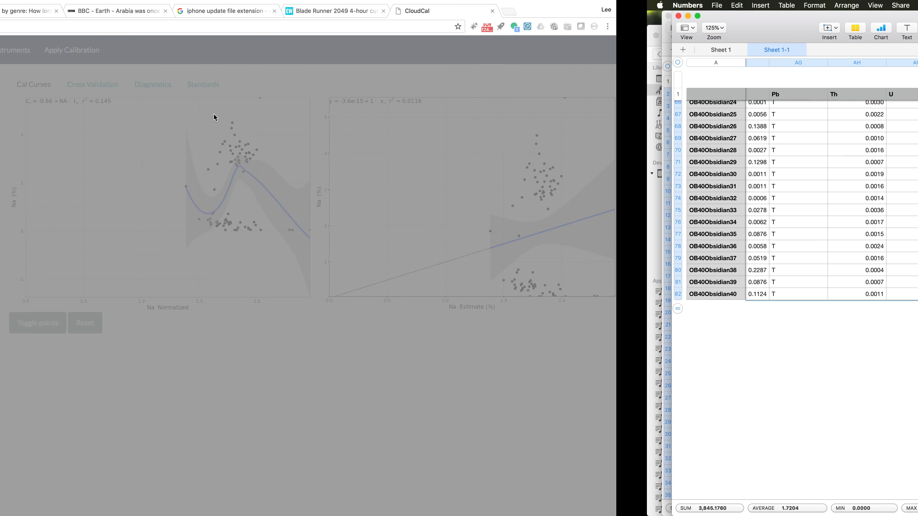
pyautogui.hscroll(-6, 207, 172)
pyautogui.scroll(2, 207, 173)
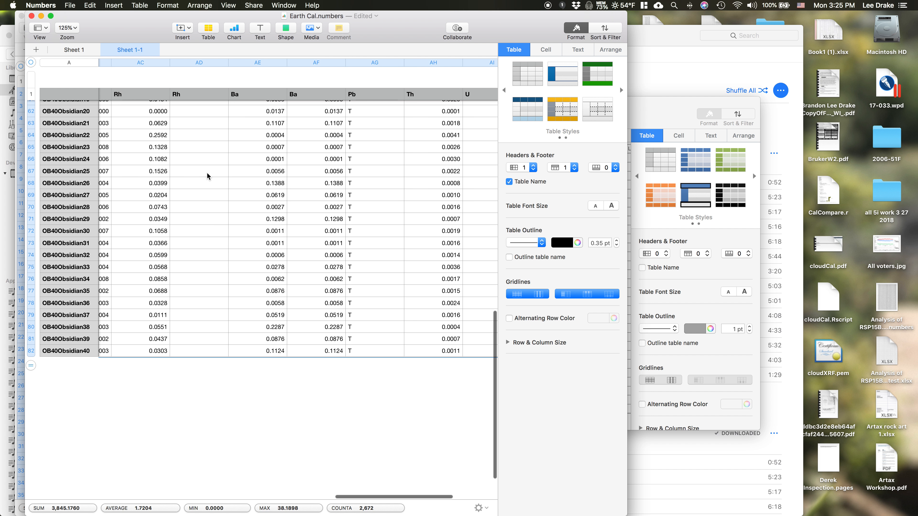
pyautogui.hotkey('ctrl', 'Left')
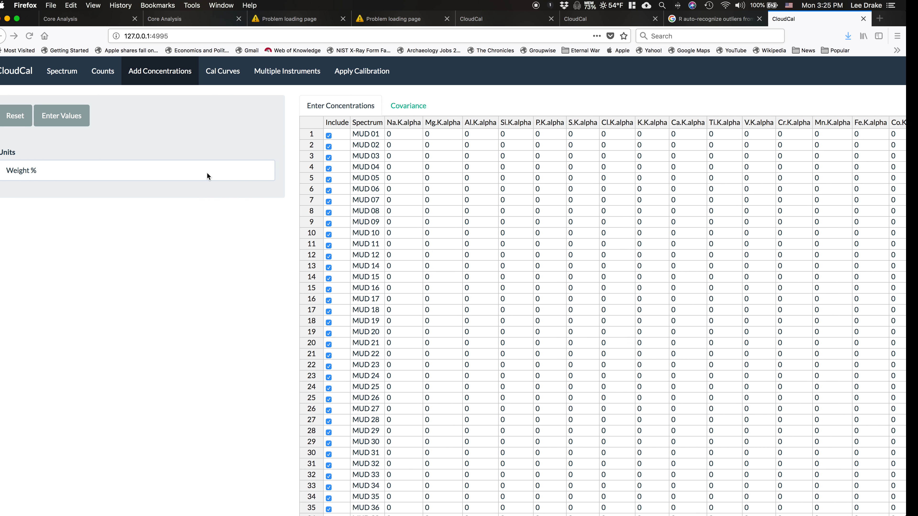
# Paste the spreadsheet concentrations into the table starting at the Na.K.alpha cell of MUD 01, and commit the values
pyautogui.click(401, 134)
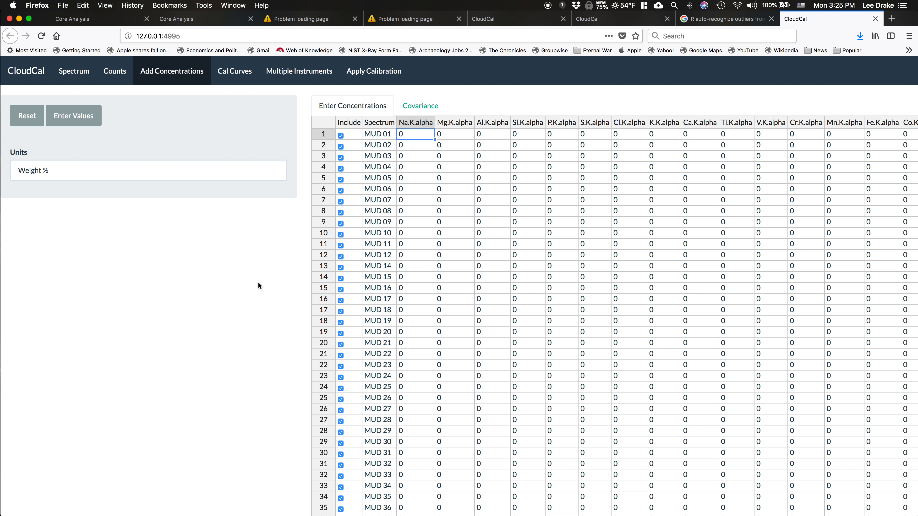
pyautogui.press('super+v')
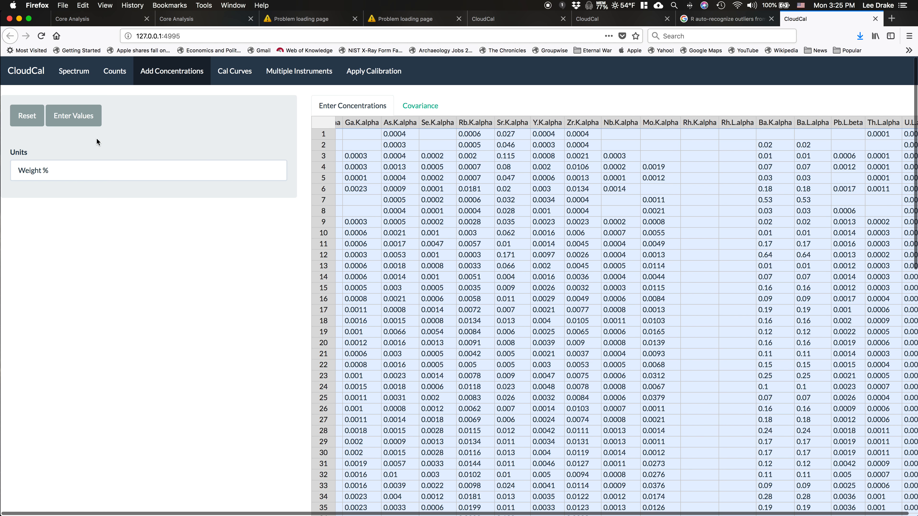
pyautogui.click(80, 122)
pyautogui.hscroll(-15, 406, 256)
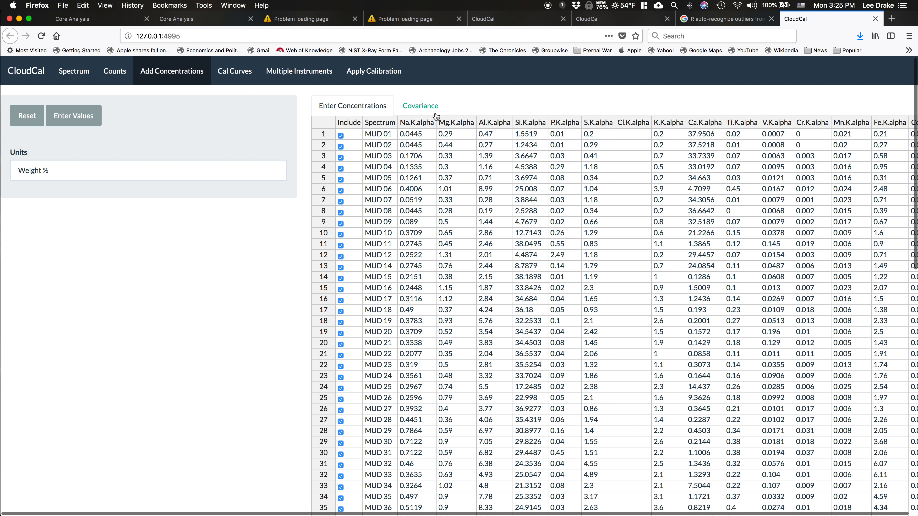
# Compare the covariance plots of the entered concentrations and the spectral line counts, and return to the concentrations table
pyautogui.click(423, 107)
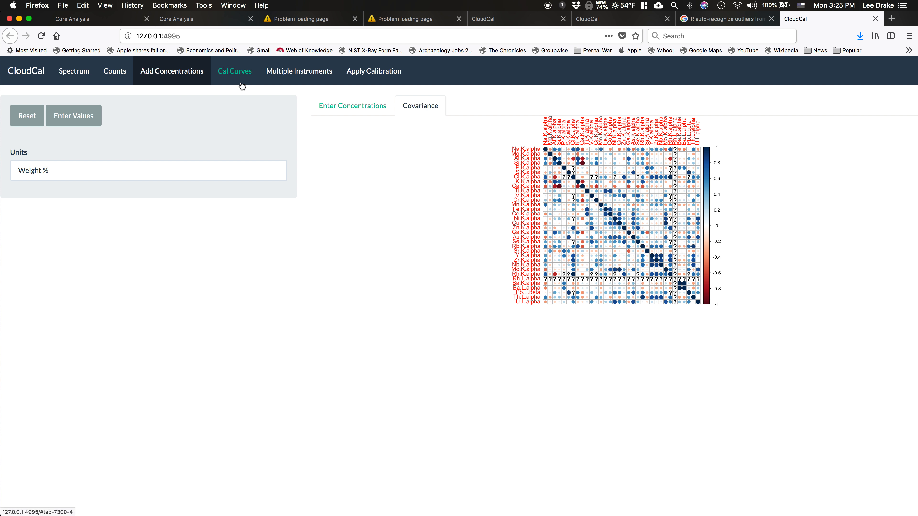
pyautogui.click(115, 73)
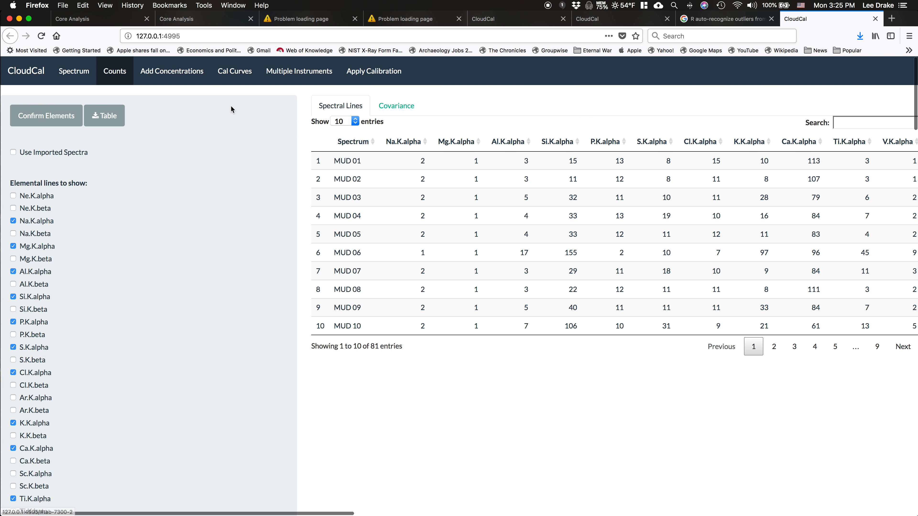
pyautogui.click(396, 106)
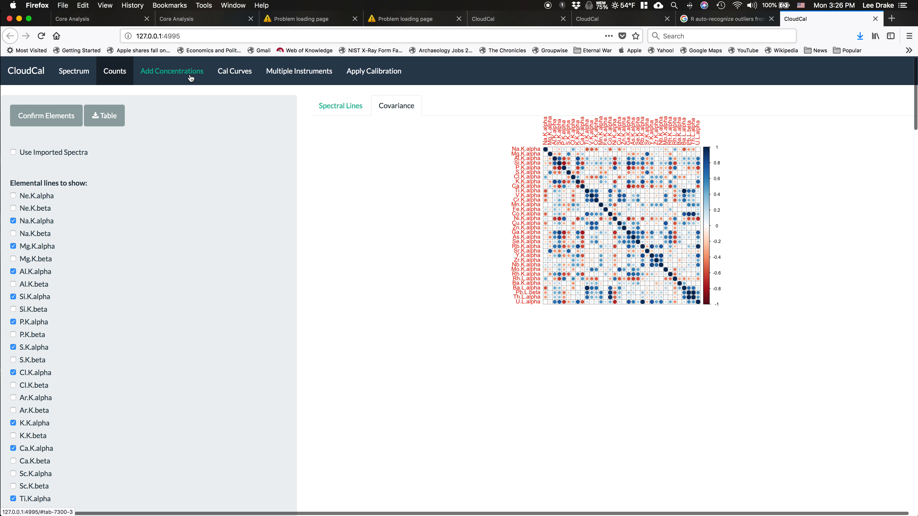
pyautogui.click(207, 72)
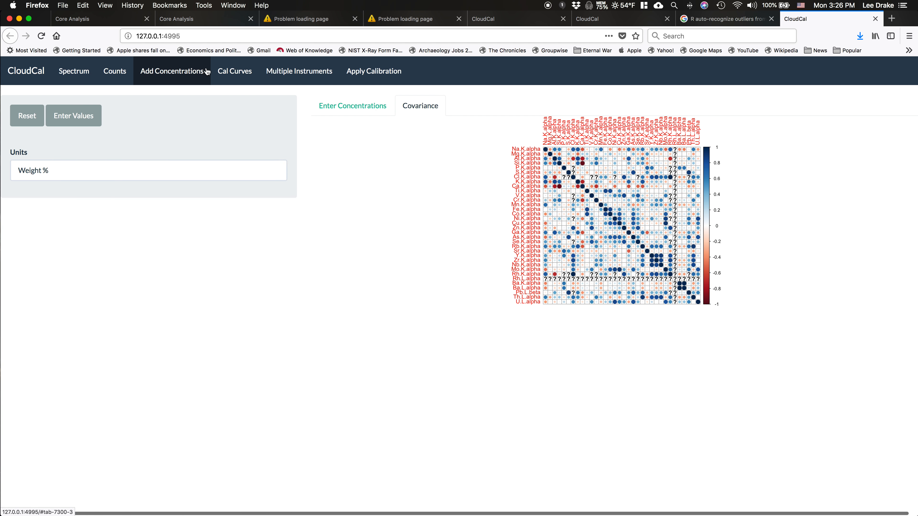
pyautogui.click(354, 108)
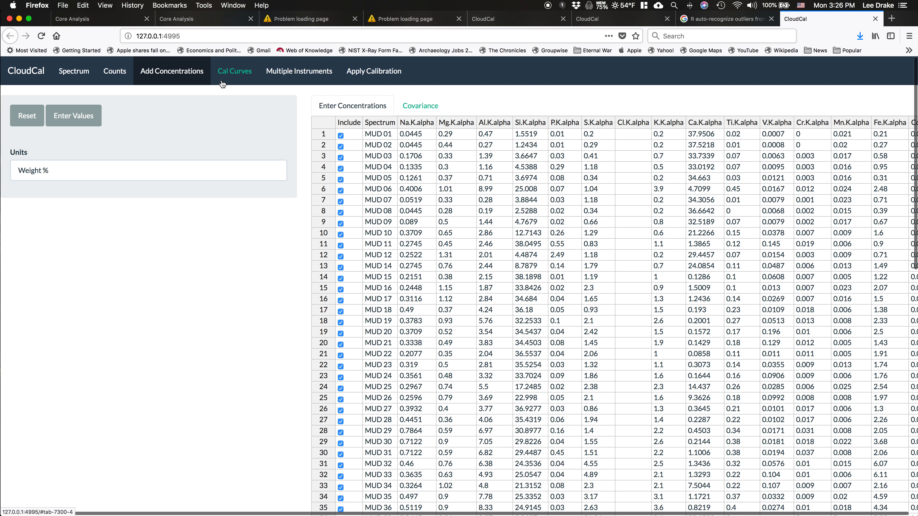
# In Cal Curves, train the Lucas-Tooth calibration for Na.K.alpha with two elements
pyautogui.click(227, 72)
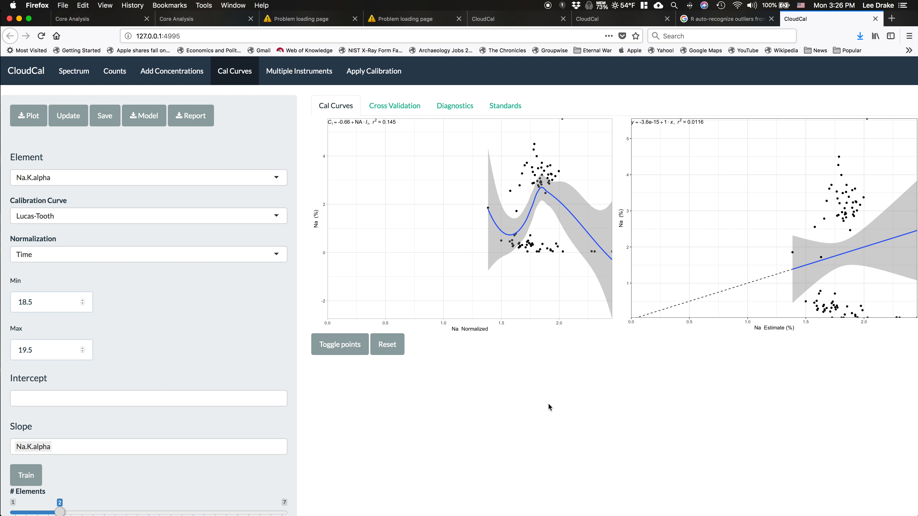
pyautogui.scroll(-2, 548, 403)
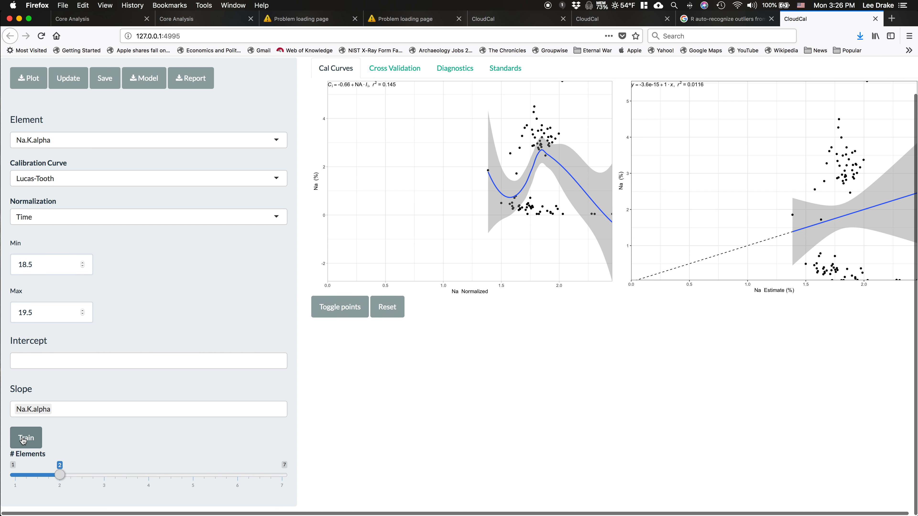
pyautogui.scroll(1, 88, 426)
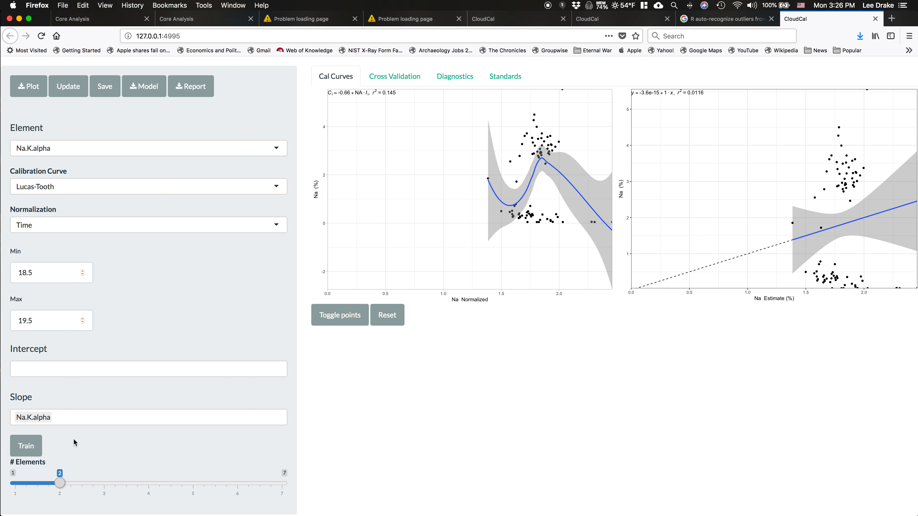
pyautogui.click(26, 450)
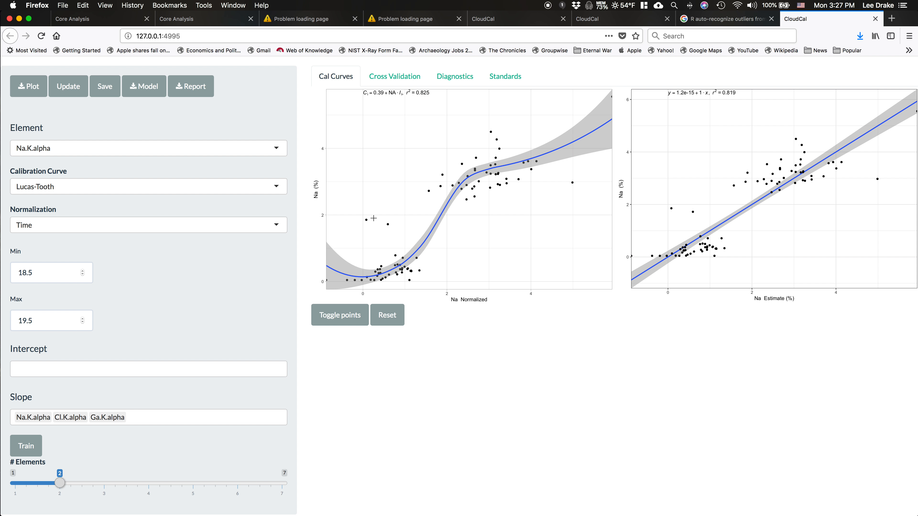
# Exclude three outliers from the Na curve: the two isolated points just below 2% Na and the one near 5 on the normalized axis
pyautogui.moveTo(388, 223)
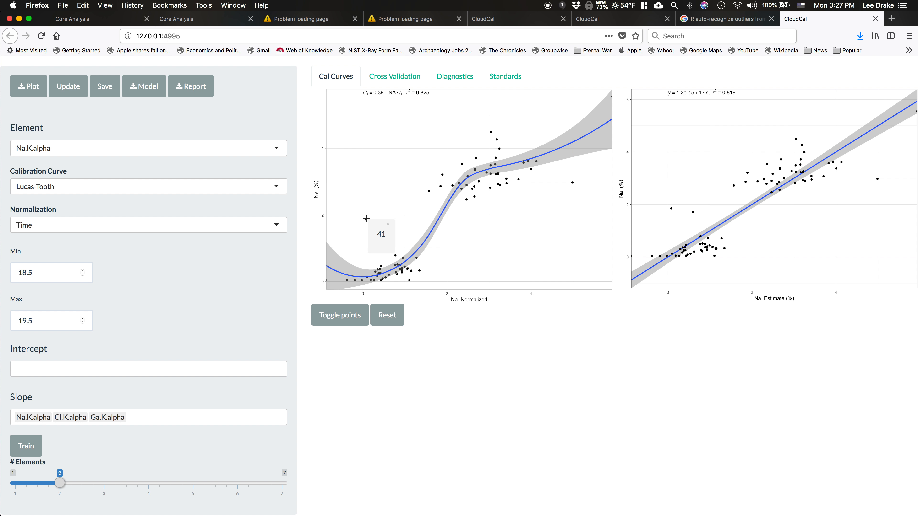
pyautogui.click(393, 218)
pyautogui.moveTo(377, 221)
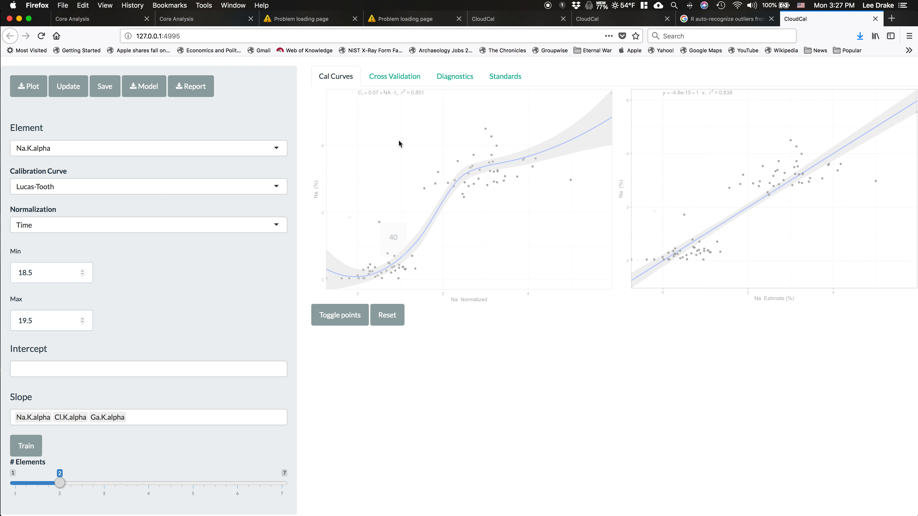
pyautogui.click(569, 181)
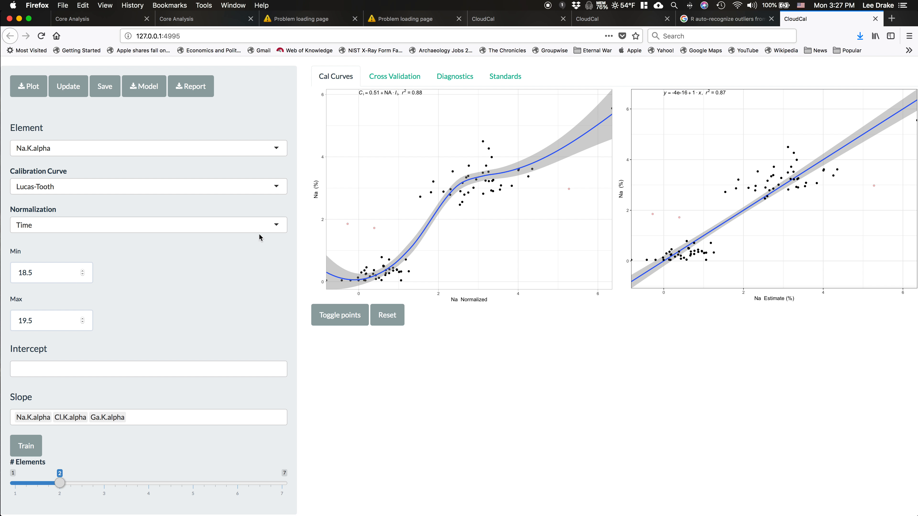
# Try Compton normalization for the Na.K.alpha calibration and retrain it with two elements
pyautogui.click(216, 231)
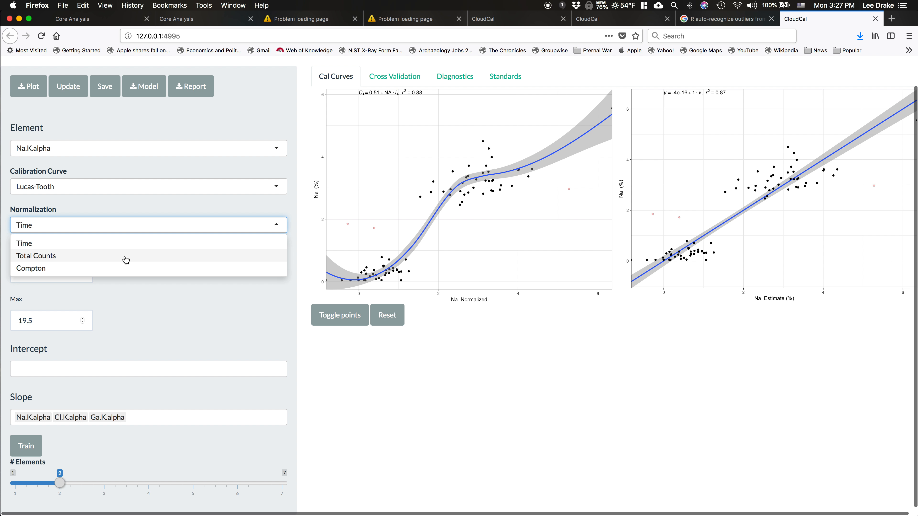
pyautogui.click(88, 268)
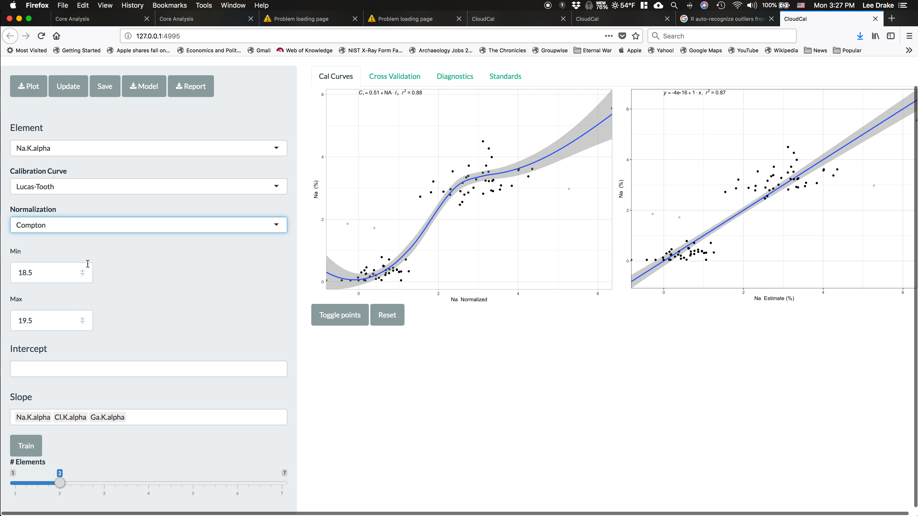
pyautogui.click(48, 270)
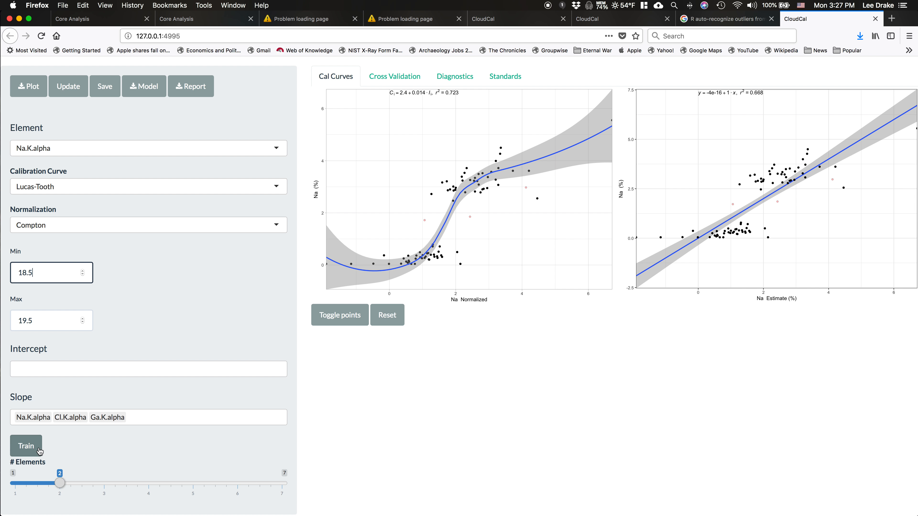
pyautogui.click(26, 446)
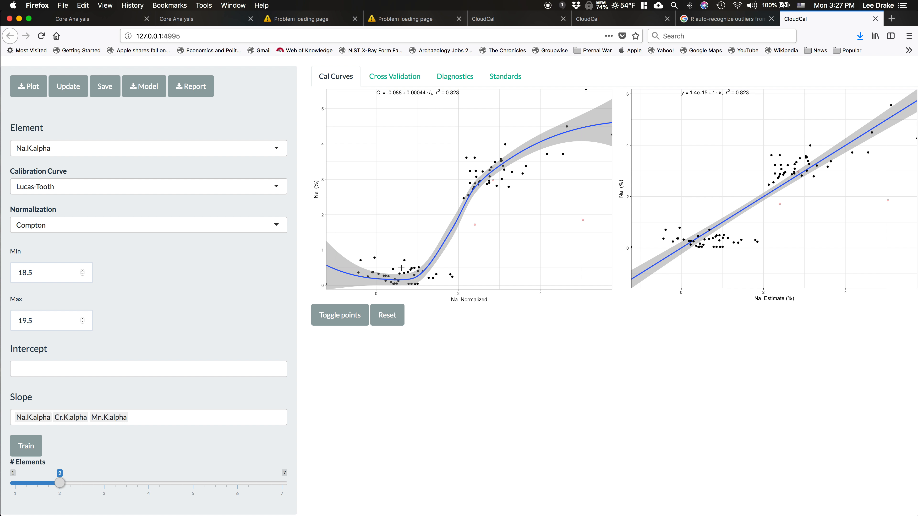
# Set the Na.K.alpha normalization back to Time and retrain the calibration with two elements
pyautogui.click(94, 225)
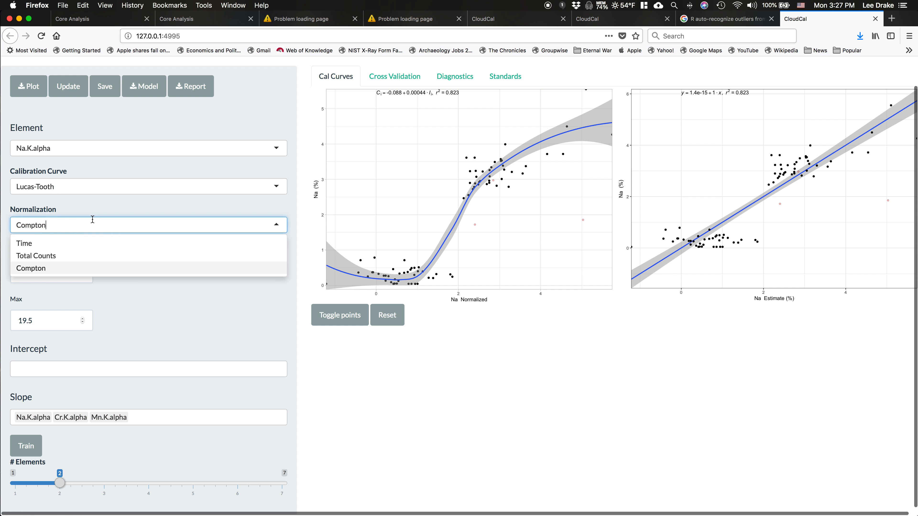
pyautogui.click(59, 243)
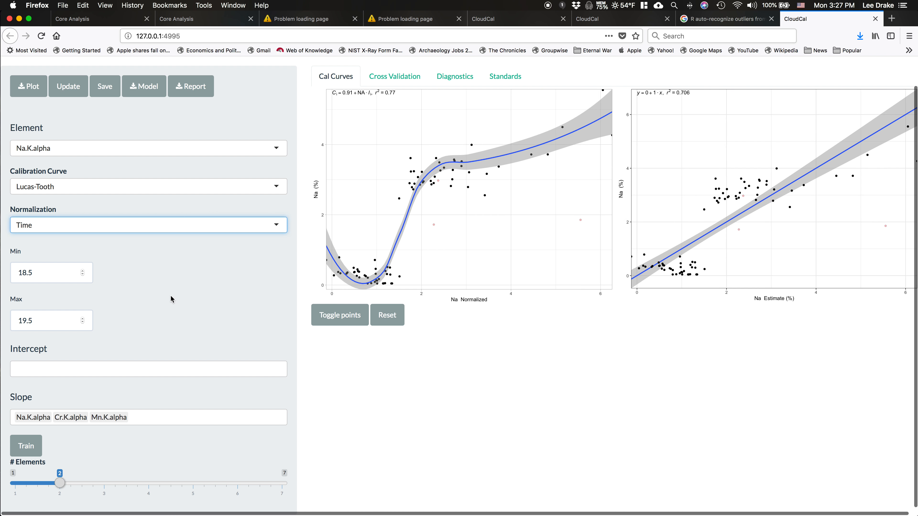
pyautogui.click(29, 450)
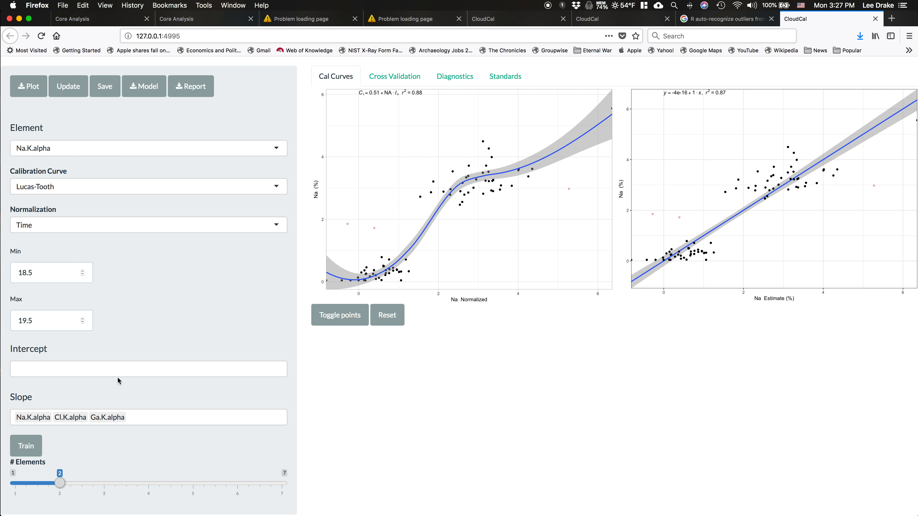
# Remove Ga.K.alpha from the slope lines of the Na.K.alpha calibration to test its effect on the curve
pyautogui.click(104, 418)
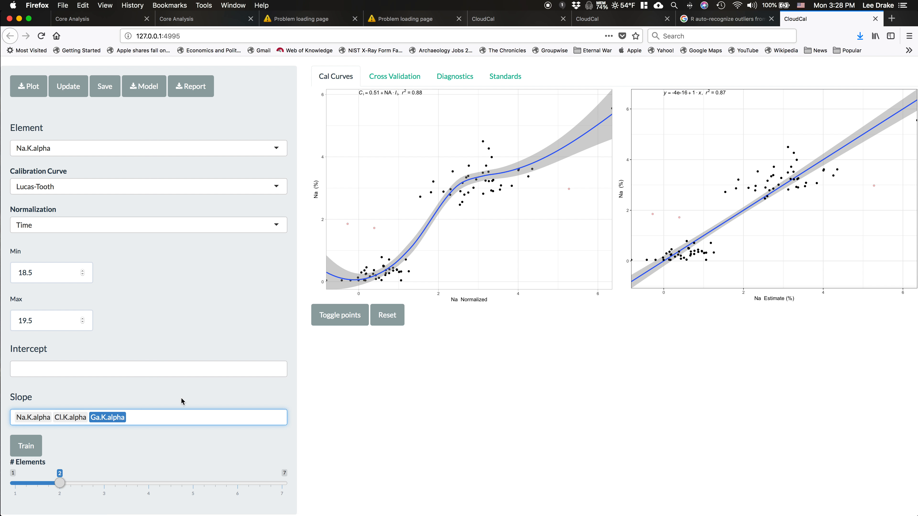
pyautogui.press('BackSpace')
pyautogui.click(184, 314)
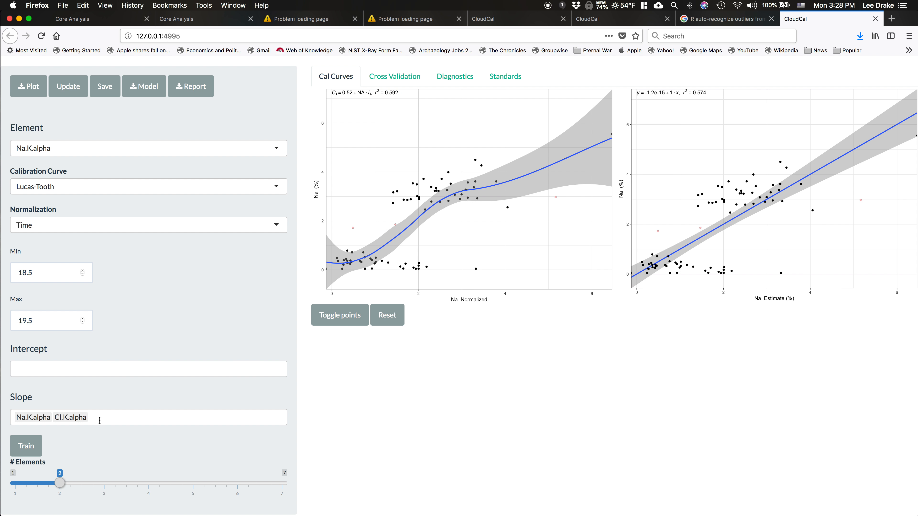
# Add Ga.K.alpha back to the slope lines of the Na.K.alpha calibration
pyautogui.click(107, 417)
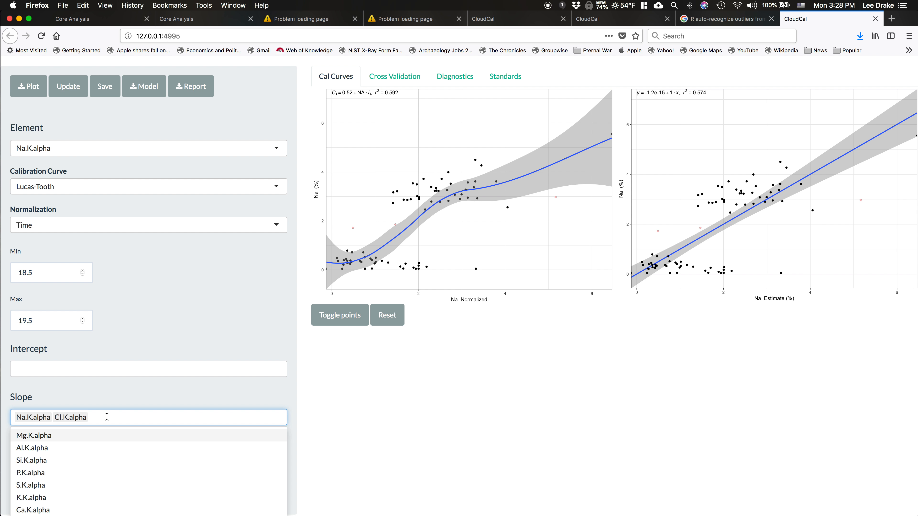
pyautogui.write('ga')
pyautogui.click(82, 434)
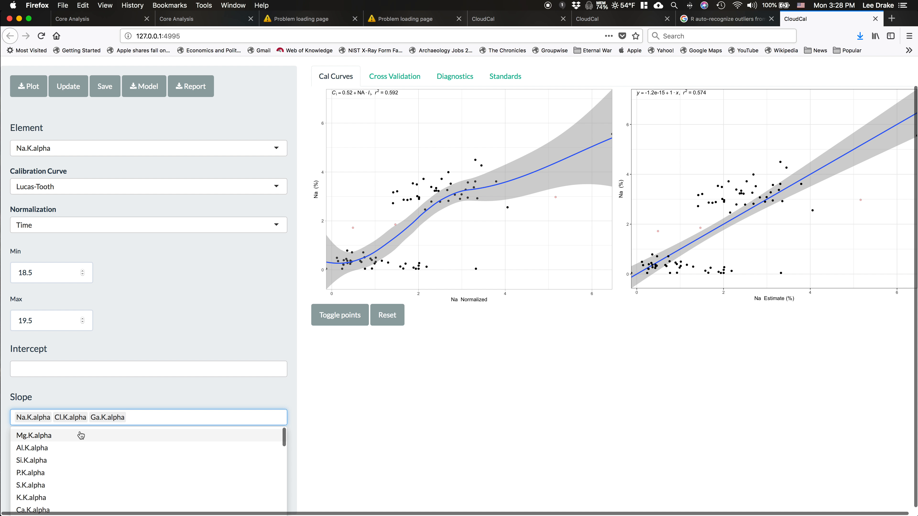
pyautogui.click(170, 294)
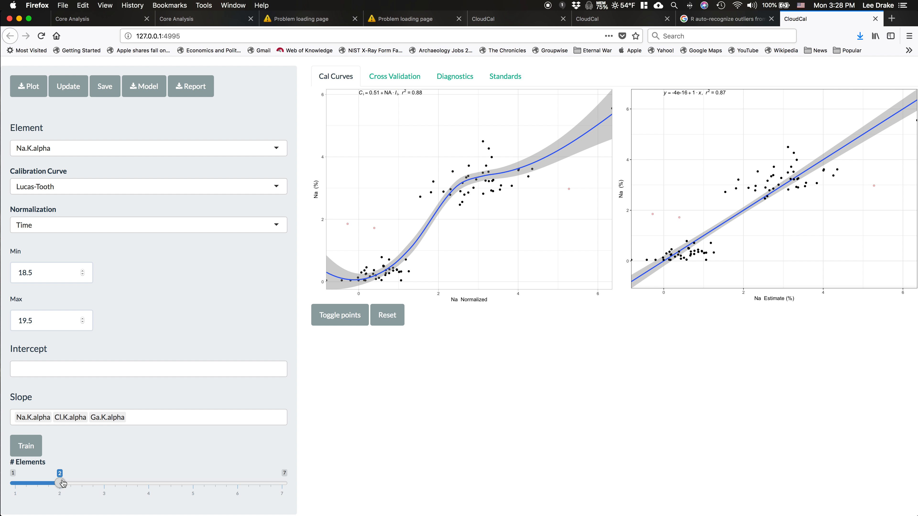
# Set the number of elements to 3 and retrain the Lucas-Tooth calibration for Na.K.alpha
pyautogui.moveTo(60, 485); pyautogui.dragTo(104, 484)
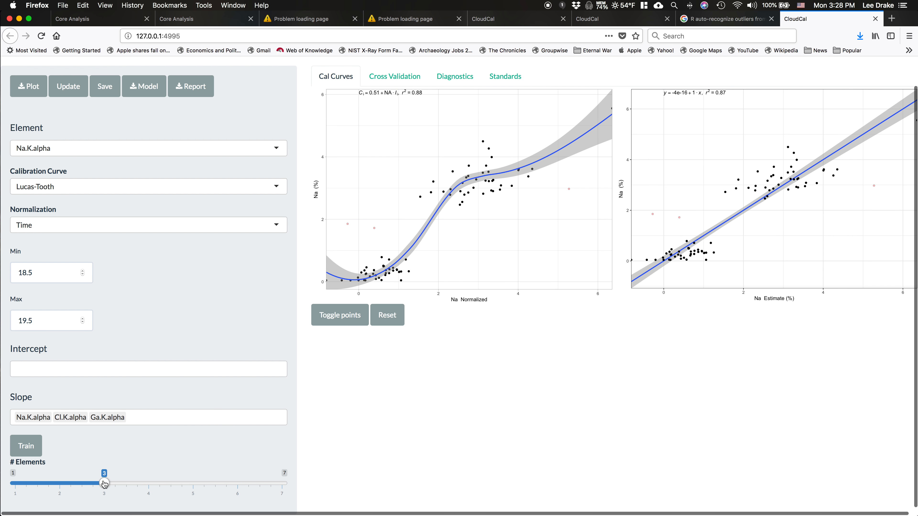
pyautogui.scroll(-1, 104, 475)
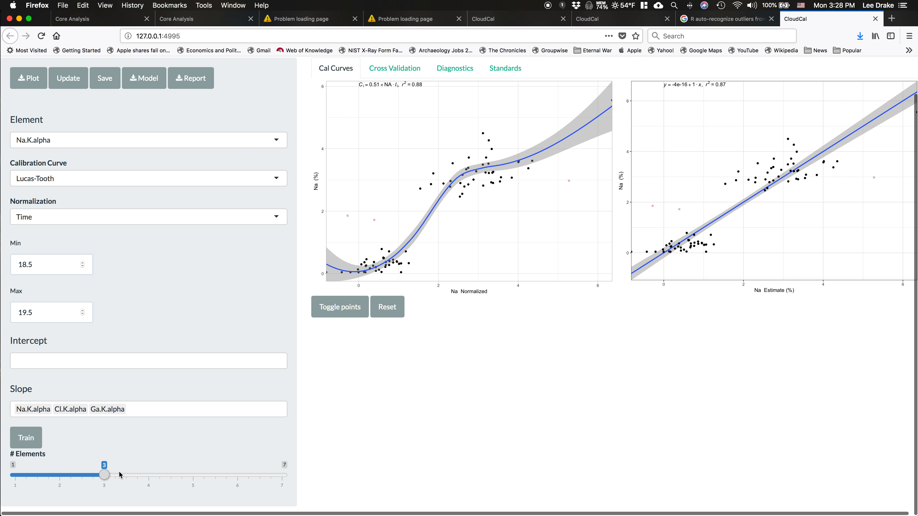
pyautogui.click(24, 438)
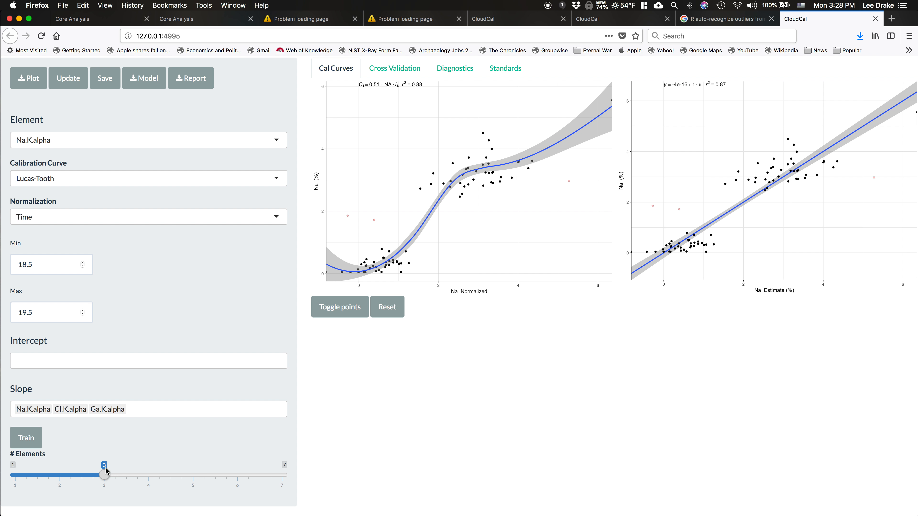
pyautogui.click(30, 441)
pyautogui.scroll(2, 170, 291)
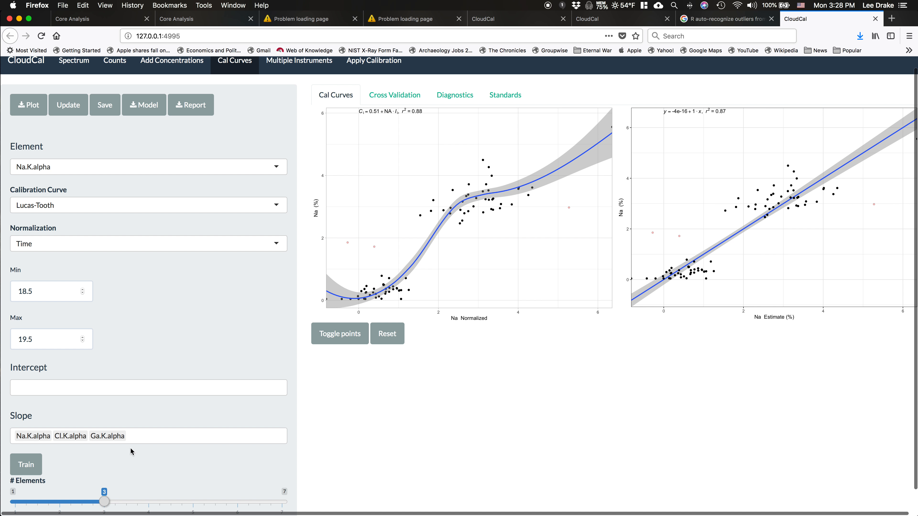
pyautogui.scroll(-2, 151, 368)
pyautogui.scroll(2, 151, 368)
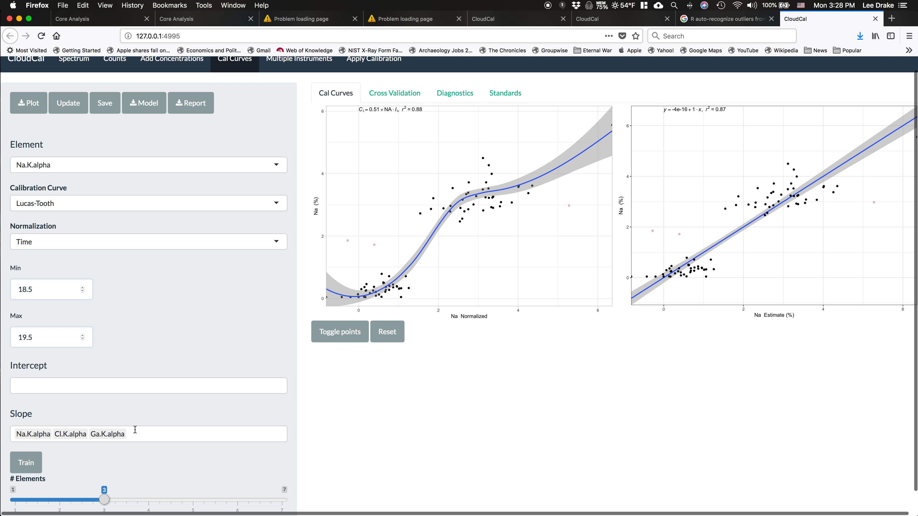
pyautogui.scroll(1, 161, 308)
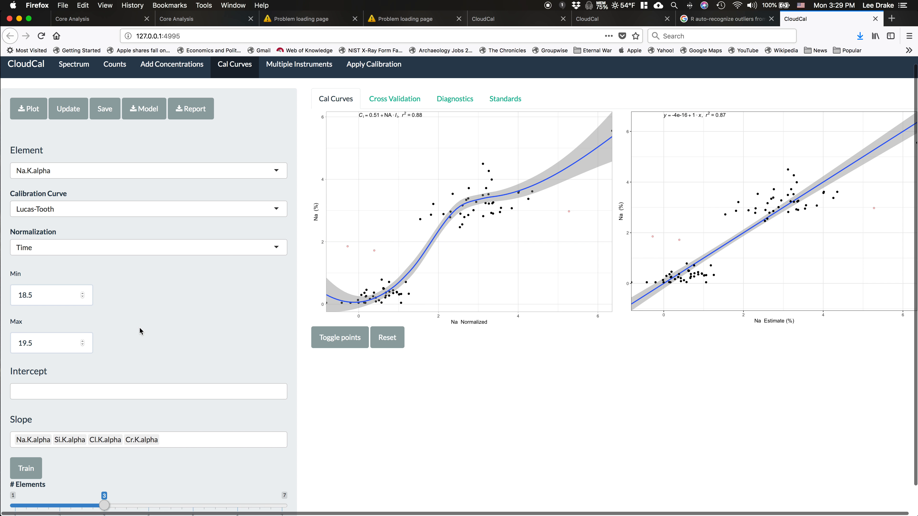
pyautogui.scroll(-2, 169, 455)
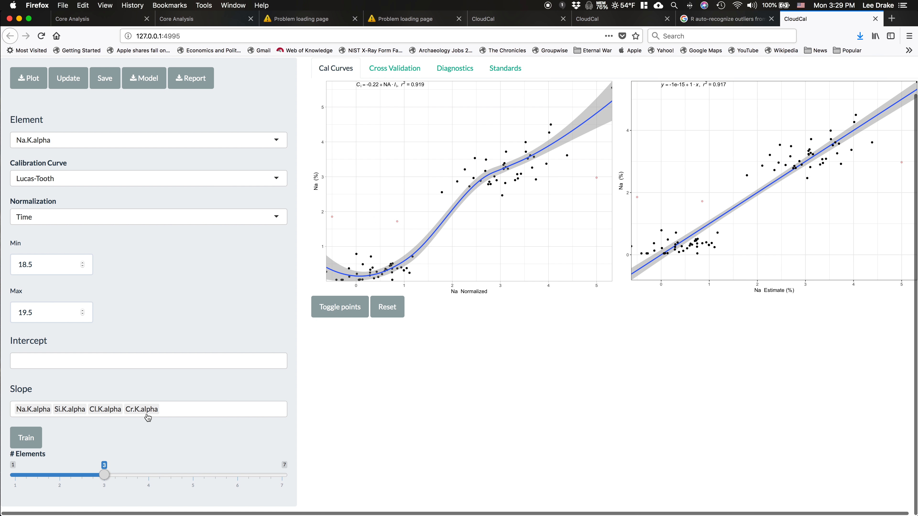
# Switch the calibration element to Mg.K.alpha and train its Lucas-Tooth curve with three elements
pyautogui.scroll(1, 289, 270)
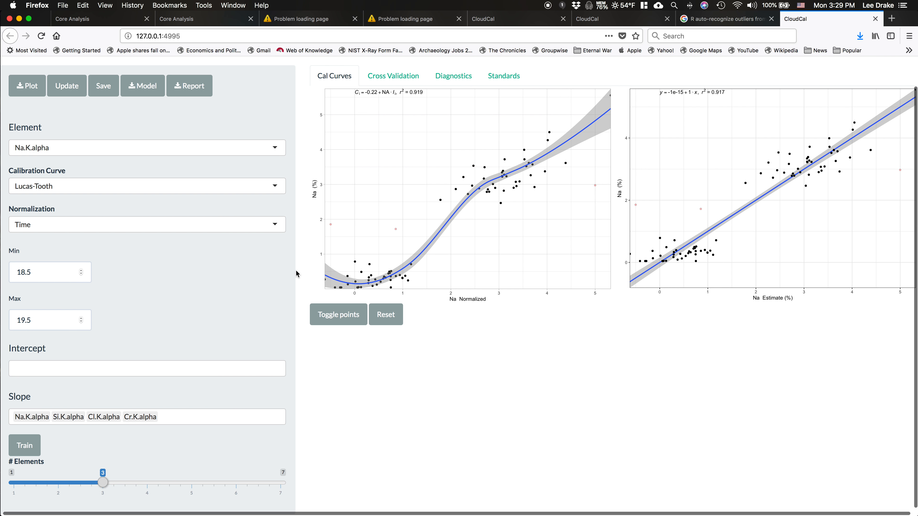
pyautogui.scroll(-1, 296, 274)
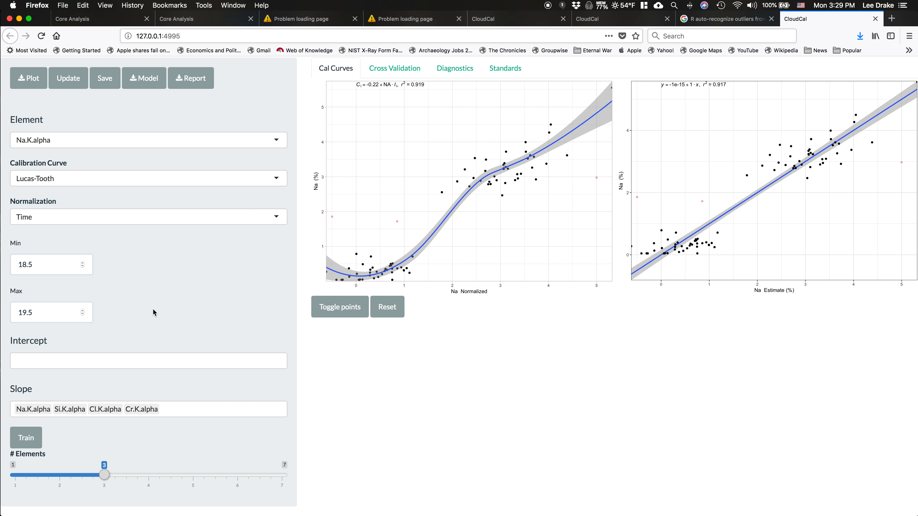
pyautogui.scroll(2, 179, 289)
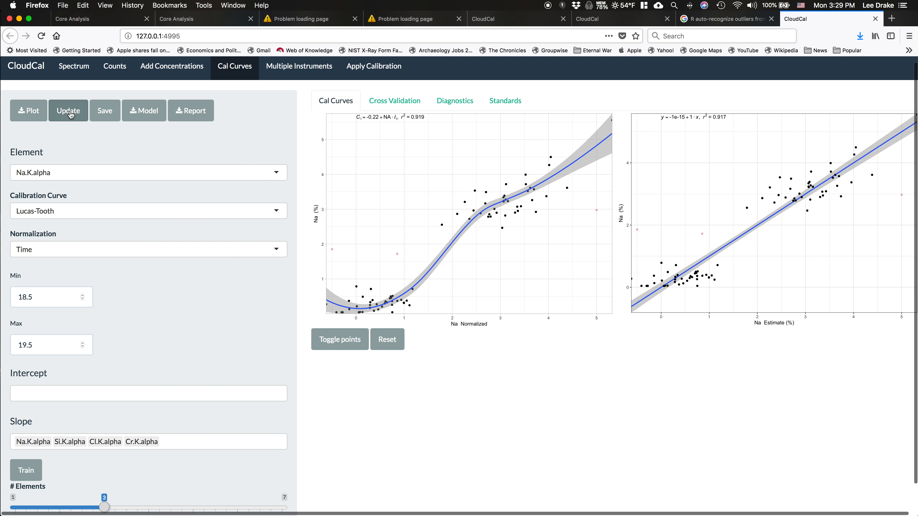
pyautogui.click(83, 172)
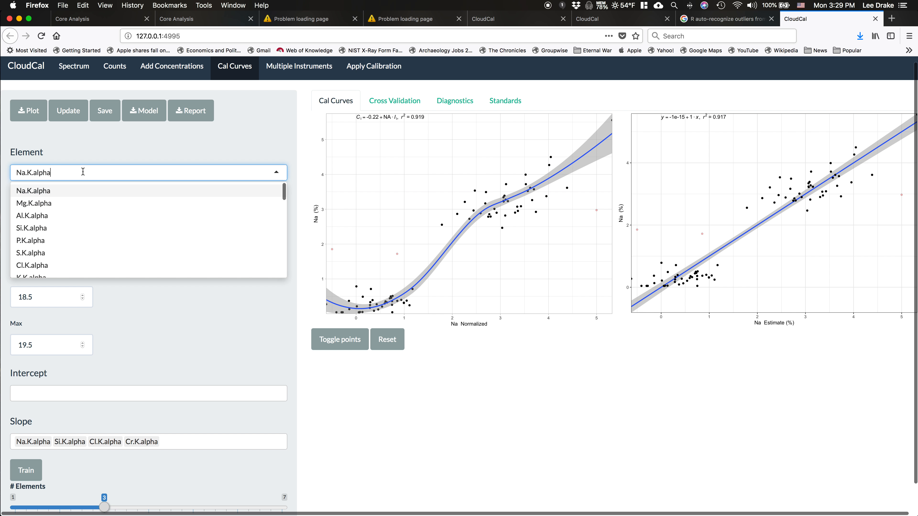
pyautogui.click(68, 203)
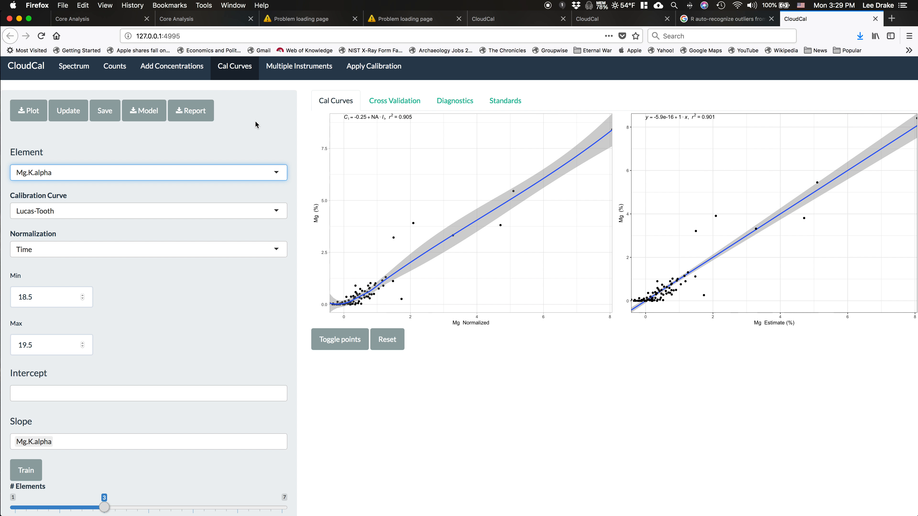
pyautogui.scroll(-2, 179, 297)
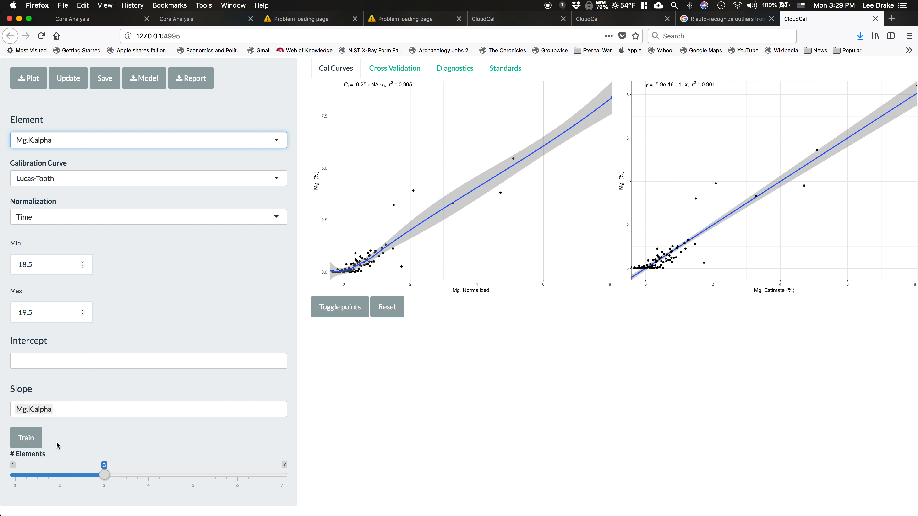
pyautogui.click(27, 440)
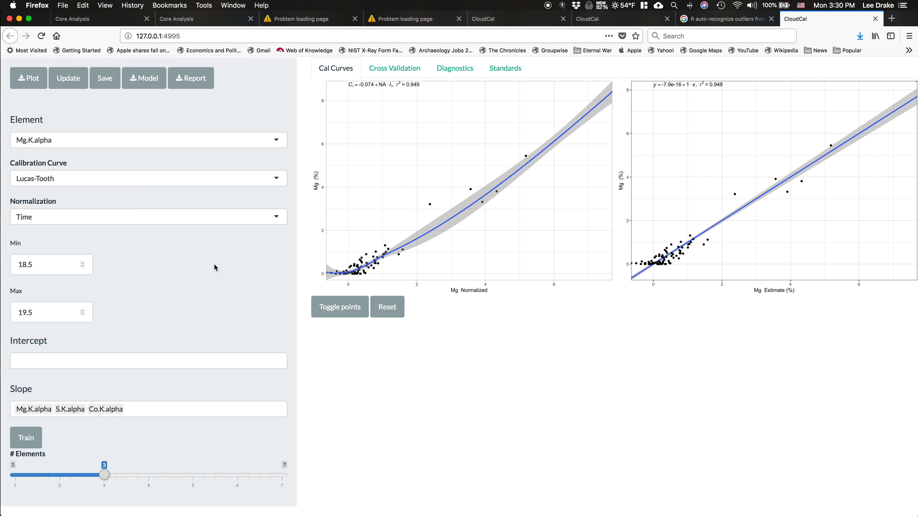
# Download the calibration model as myCalibration.quant and the calibration report as myCalibration.pdf
pyautogui.scroll(1, 206, 282)
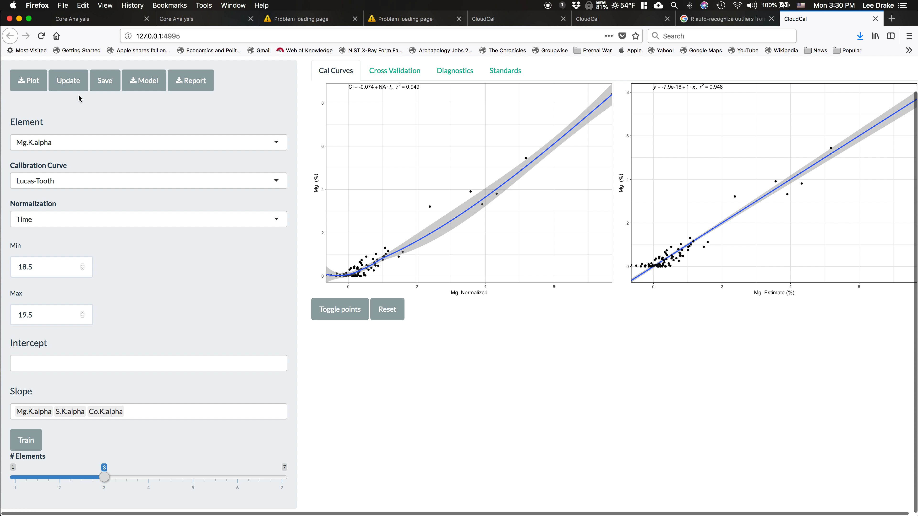
pyautogui.scroll(2, 101, 123)
pyautogui.click(144, 117)
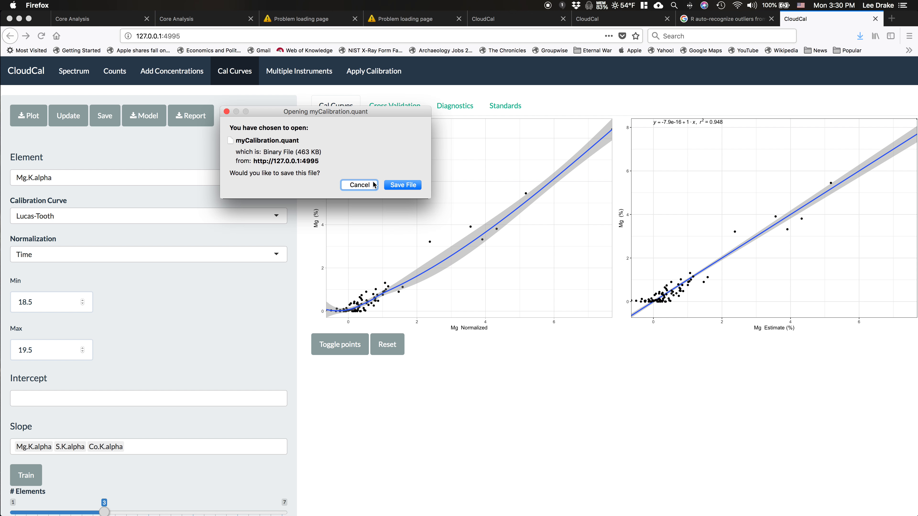
pyautogui.click(402, 186)
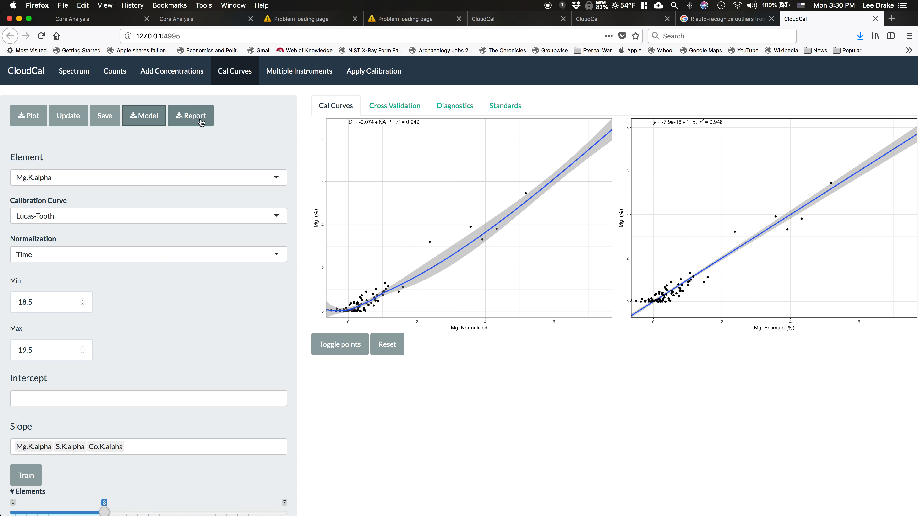
pyautogui.click(188, 116)
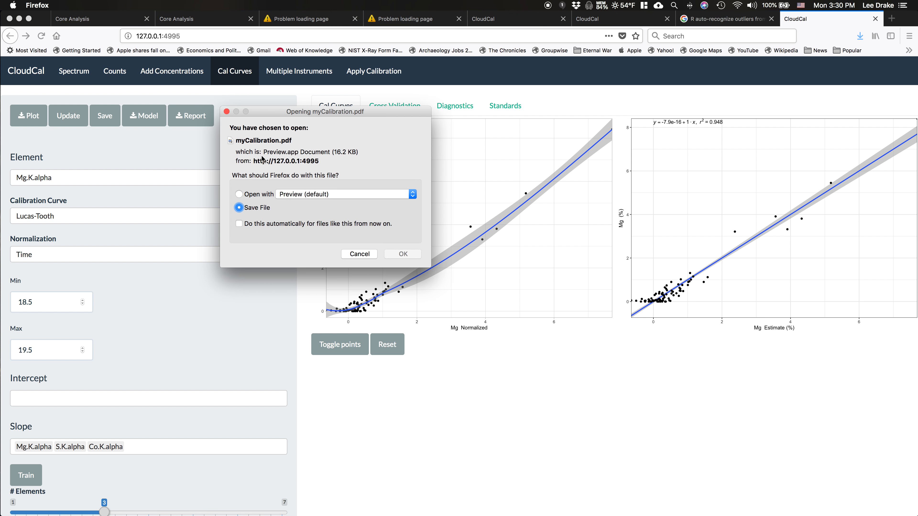
pyautogui.press('Return')
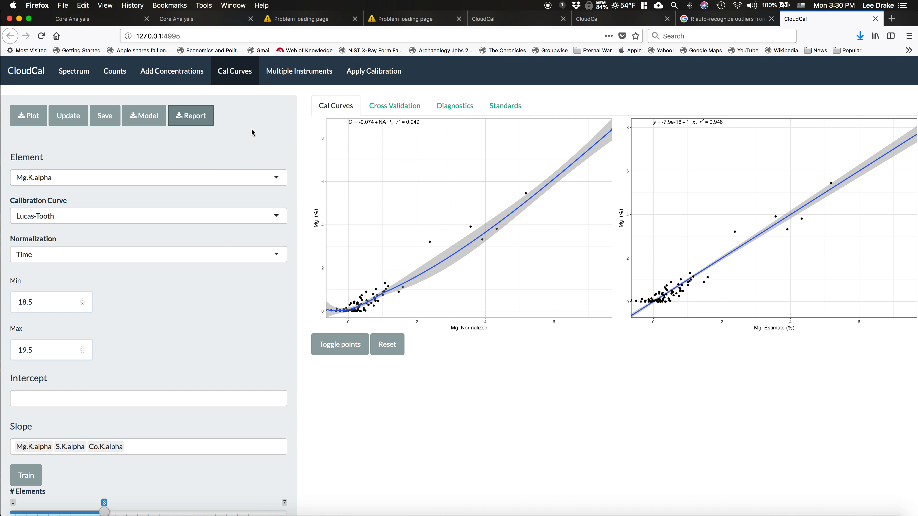
# Open the cross validation for Mg.K.alpha and raise the Randomize fraction above 0.2
pyautogui.click(399, 113)
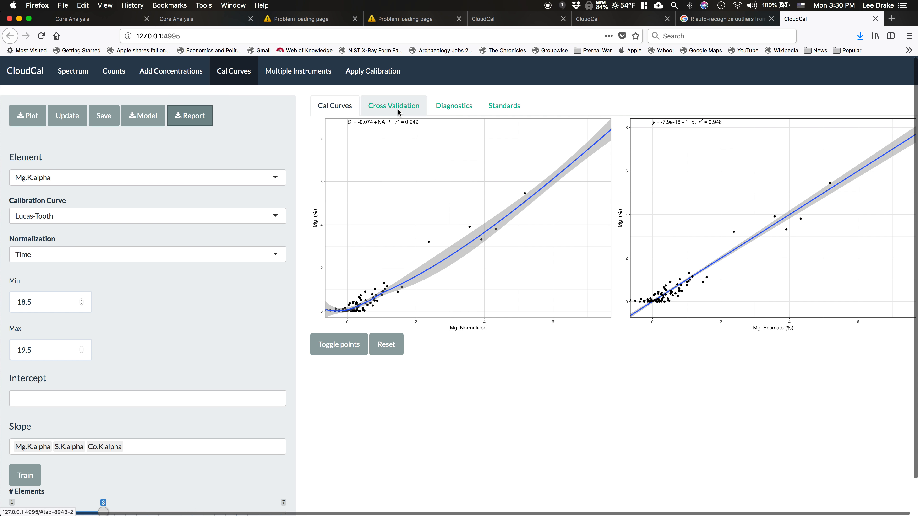
pyautogui.scroll(-1, 357, 110)
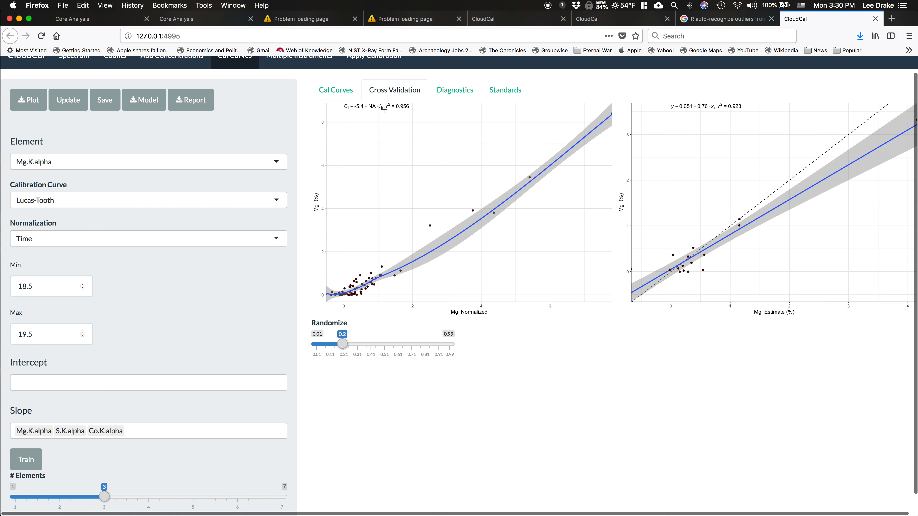
pyautogui.moveTo(343, 344); pyautogui.dragTo(374, 346)
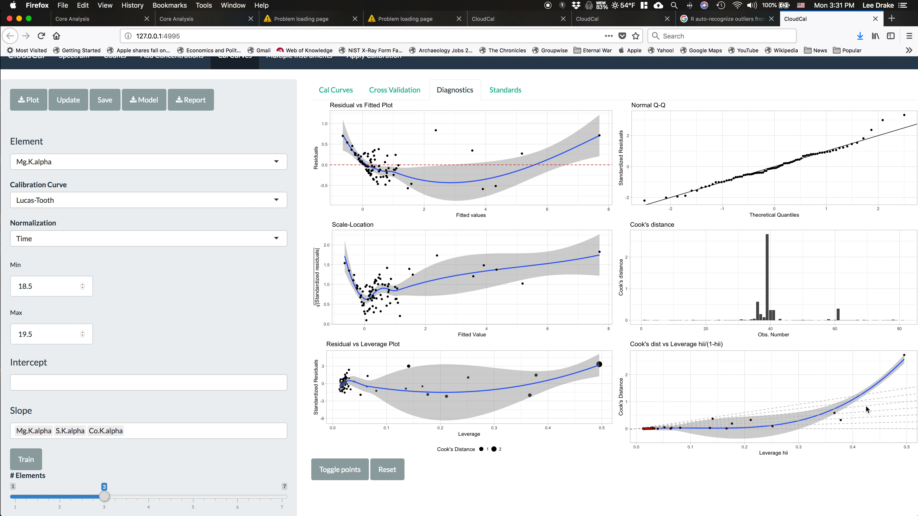
# In the Mg.K.alpha diagnostics, exclude the point with the highest Cook's distance and leverage
pyautogui.click(904, 357)
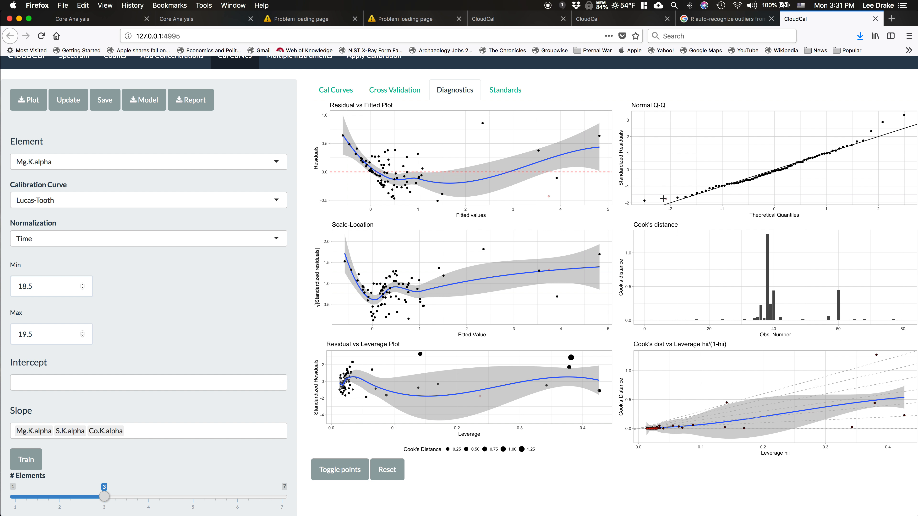
# Exclude the lowest point in the Mg.K.alpha Normal Q-Q plot and return to the calibration curves
pyautogui.click(643, 200)
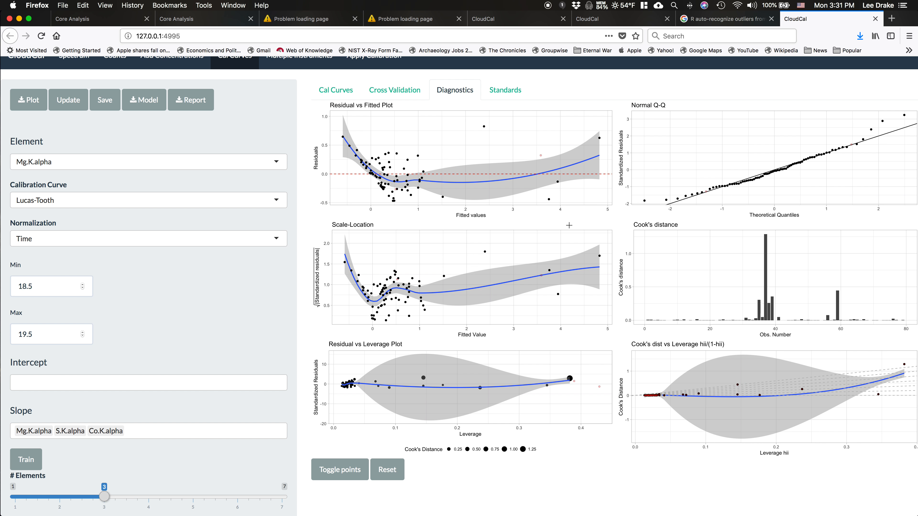
pyautogui.click(333, 91)
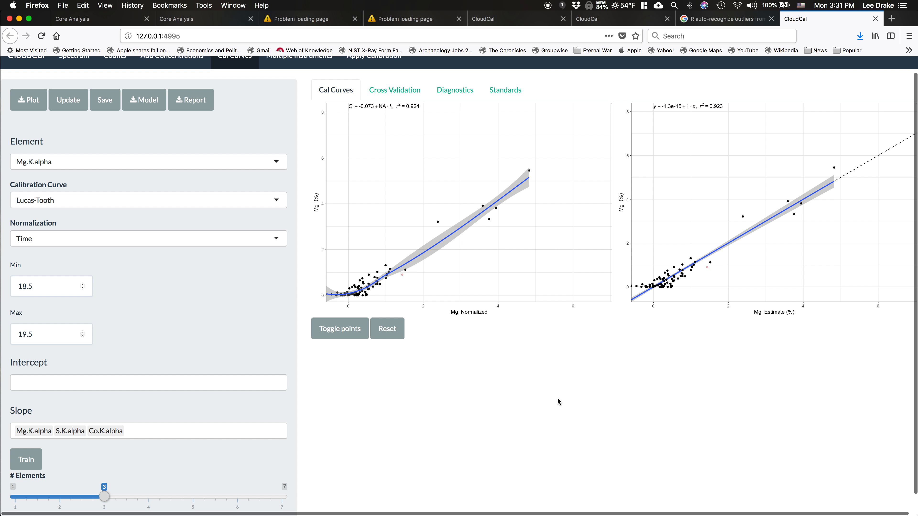
# Open the cross validation for Mg.K.alpha and set the Randomize fraction to 0.32
pyautogui.click(409, 94)
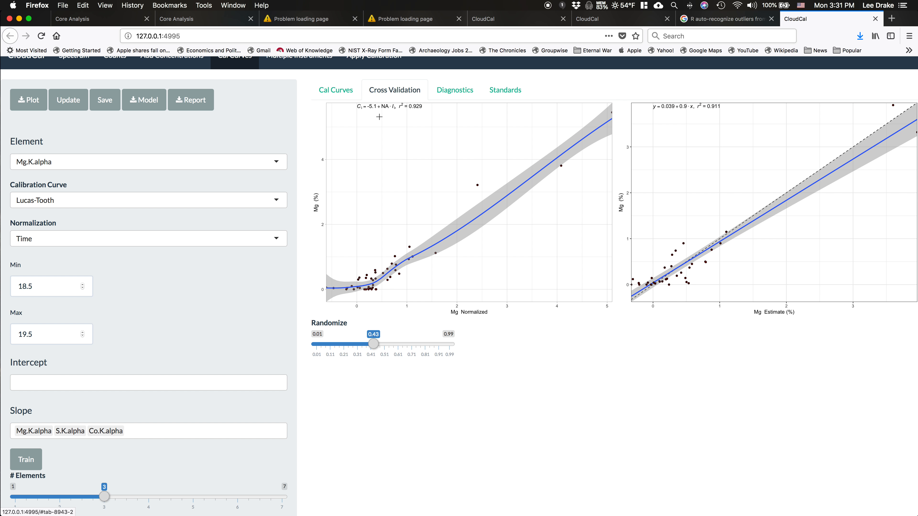
pyautogui.moveTo(374, 343); pyautogui.dragTo(366, 349)
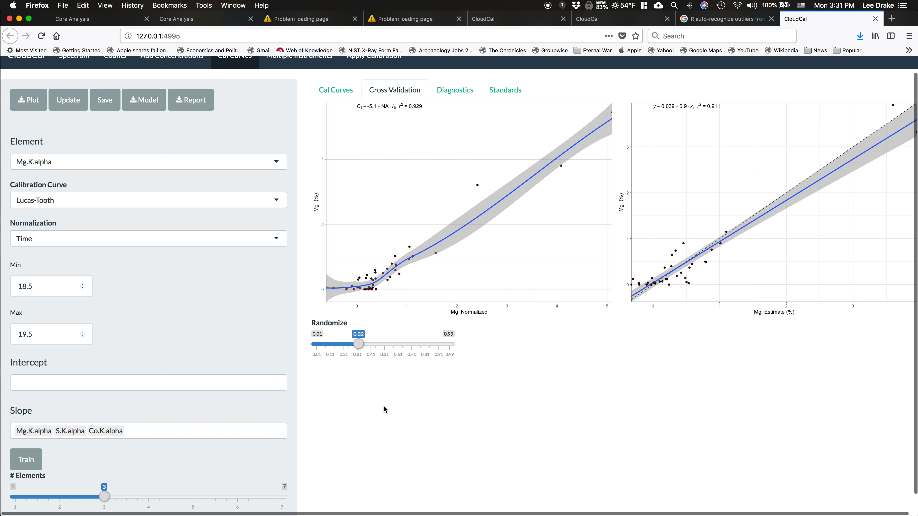
# Start loading calibration files for multiple instruments and browse to the Documents folder in Dropbox
pyautogui.scroll(1, 269, 263)
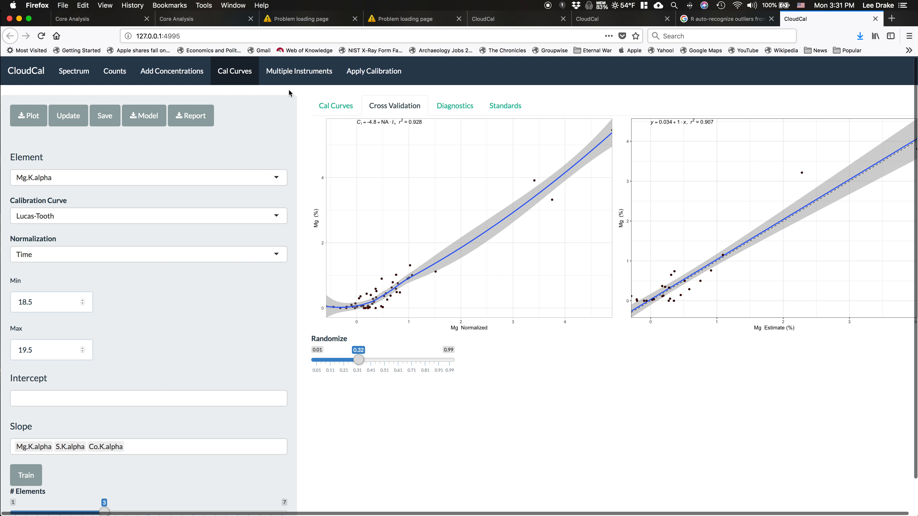
pyautogui.click(293, 72)
pyautogui.click(32, 213)
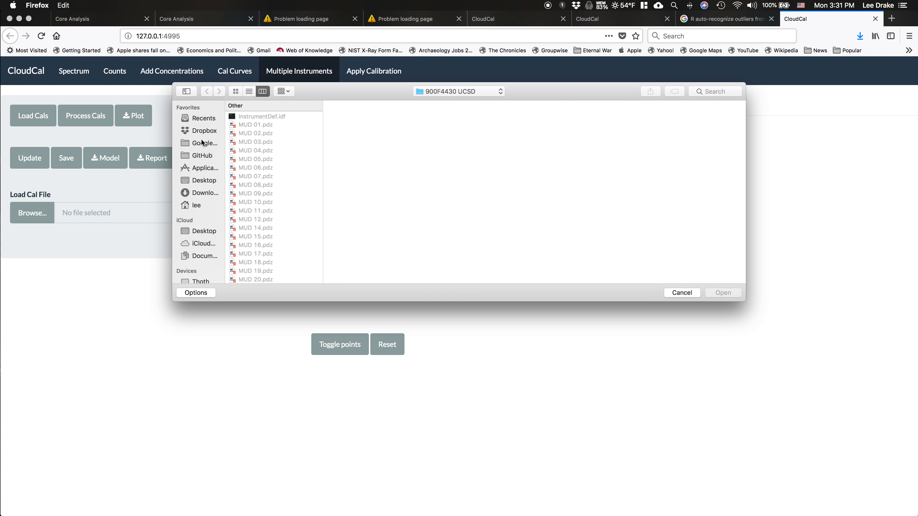
pyautogui.click(203, 131)
pyautogui.scroll(-5, 272, 166)
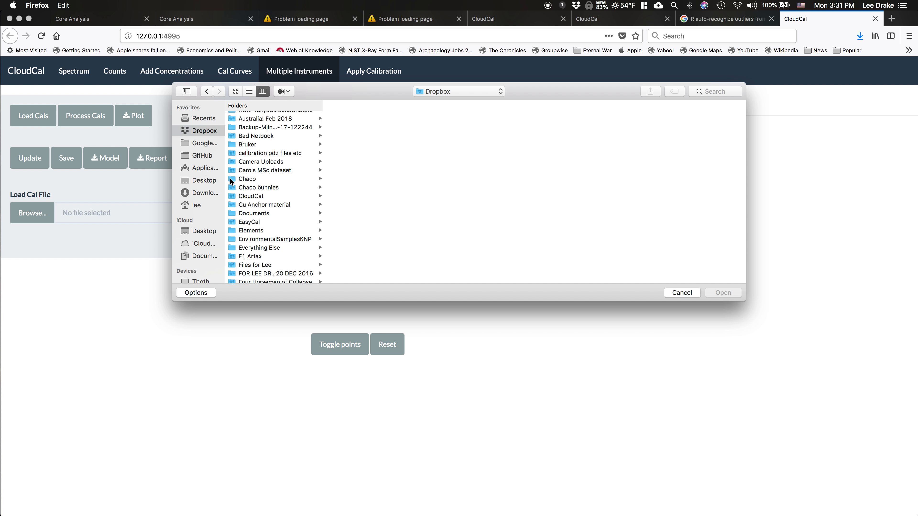
pyautogui.scroll(-1, 262, 208)
pyautogui.click(262, 204)
# Browse through the ICRAF and 2017 Data folders to the Pooled R Cals folder
pyautogui.scroll(-15, 350, 204)
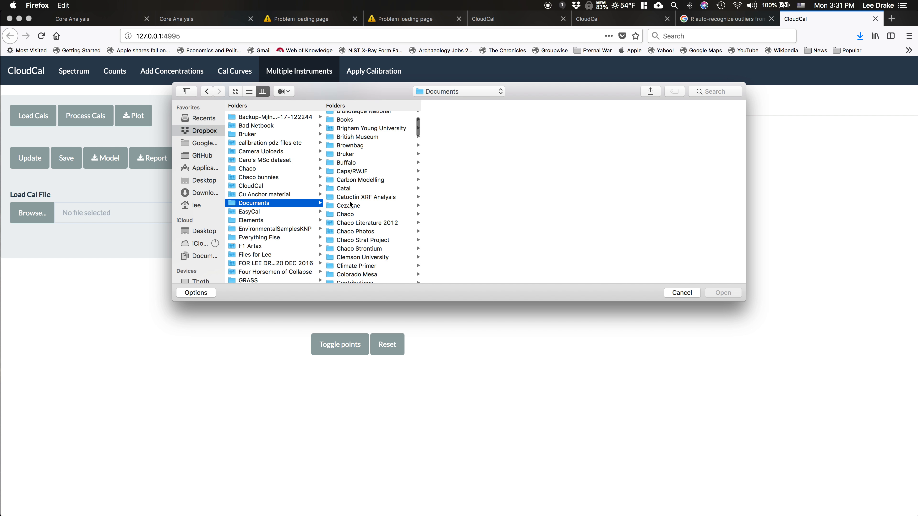
pyautogui.scroll(10, 349, 205)
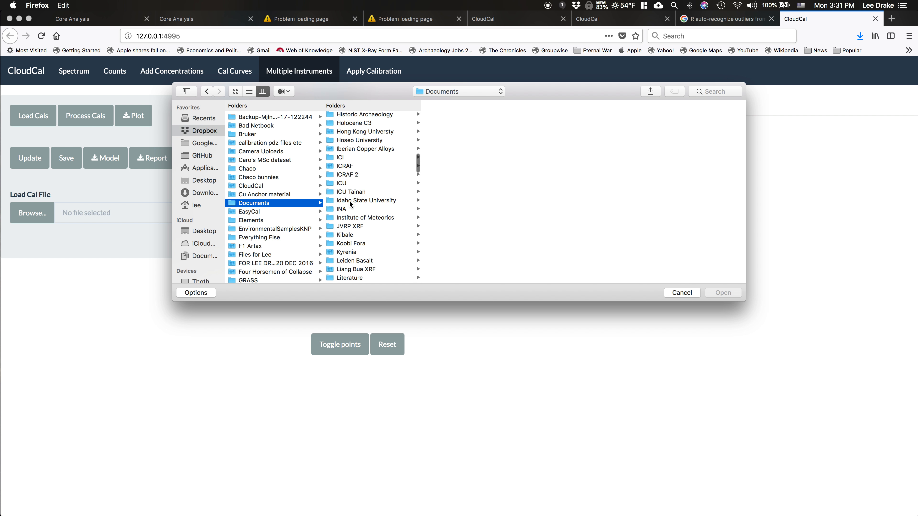
pyautogui.click(350, 166)
pyautogui.click(453, 134)
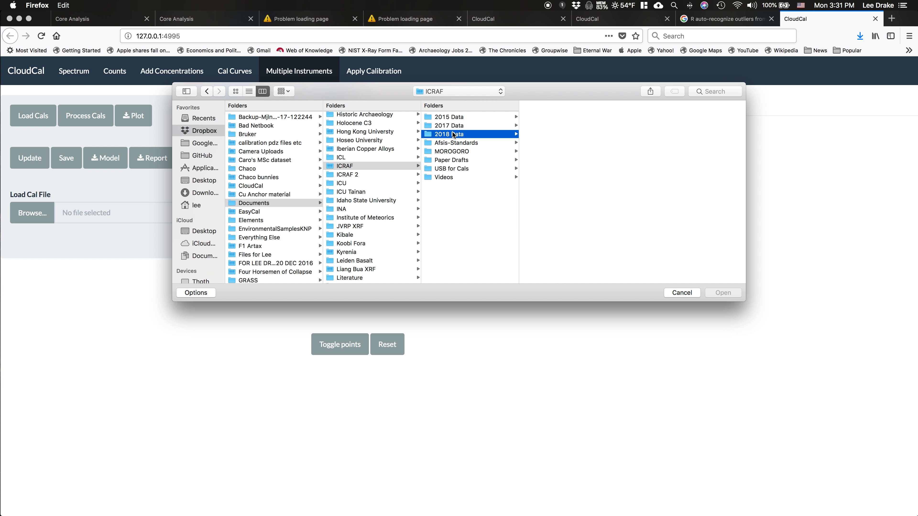
pyautogui.click(468, 126)
pyautogui.scroll(-5, 563, 188)
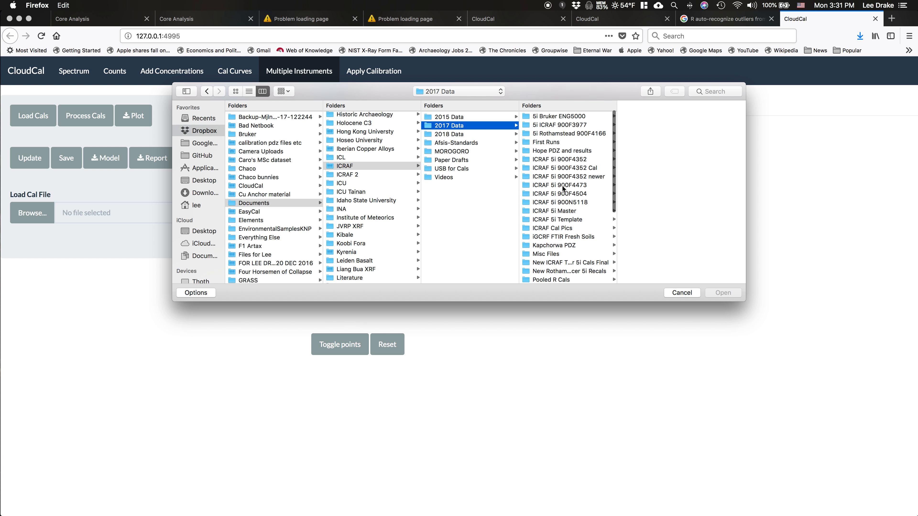
pyautogui.click(556, 219)
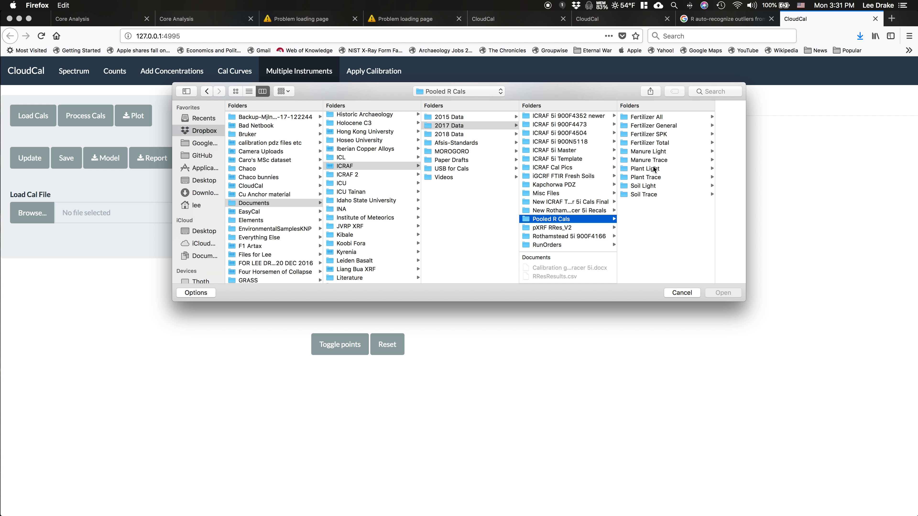
# Upload all four PlantTrace .quant files from the Plant Trace folder, and load and process their calibrations
pyautogui.click(649, 177)
pyautogui.click(681, 164)
pyautogui.keyDown('shift'); pyautogui.click(601, 187); pyautogui.keyUp('shift')
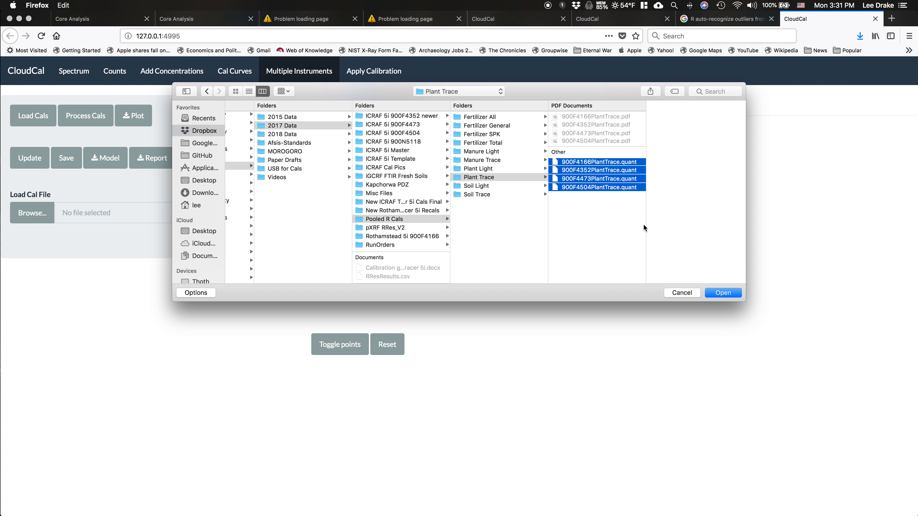
pyautogui.click(728, 294)
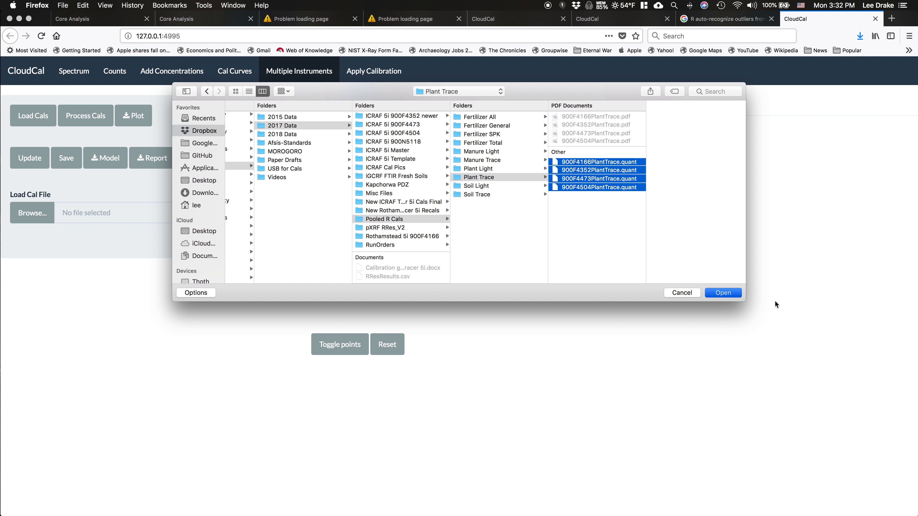
pyautogui.click(31, 121)
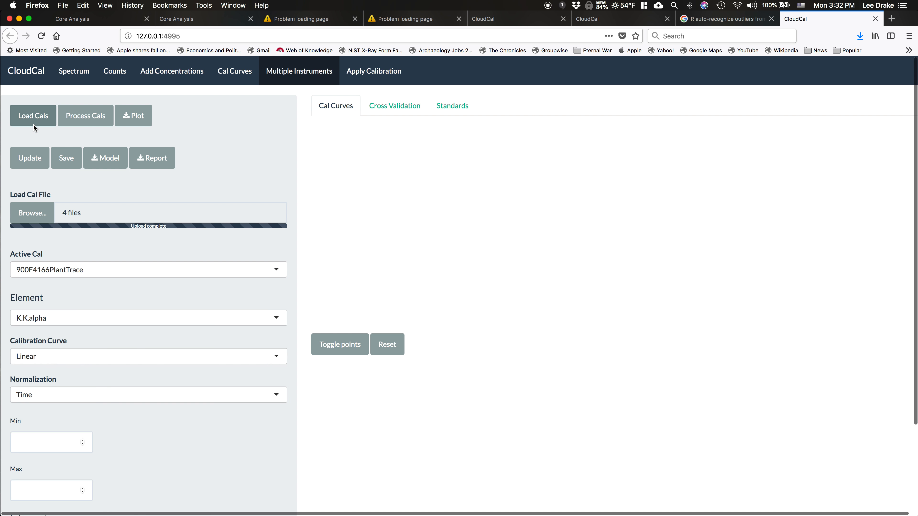
pyautogui.click(88, 119)
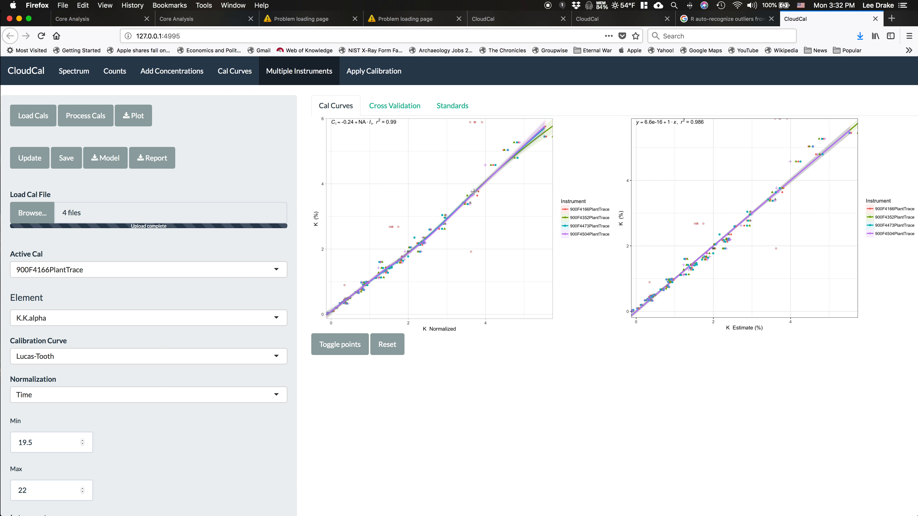
# Open the multi-instrument cross validation for K.K.alpha and raise the Randomize fraction to 0.43
pyautogui.click(392, 108)
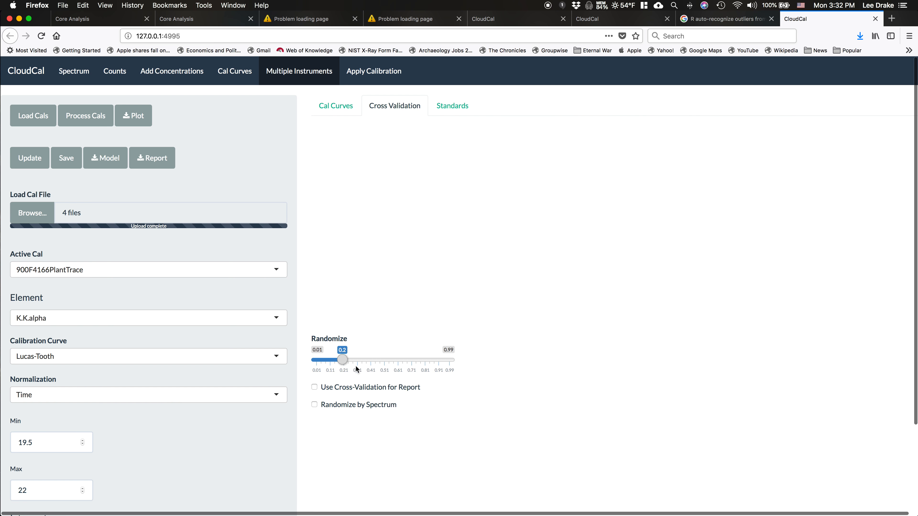
pyautogui.moveTo(343, 360); pyautogui.dragTo(359, 360)
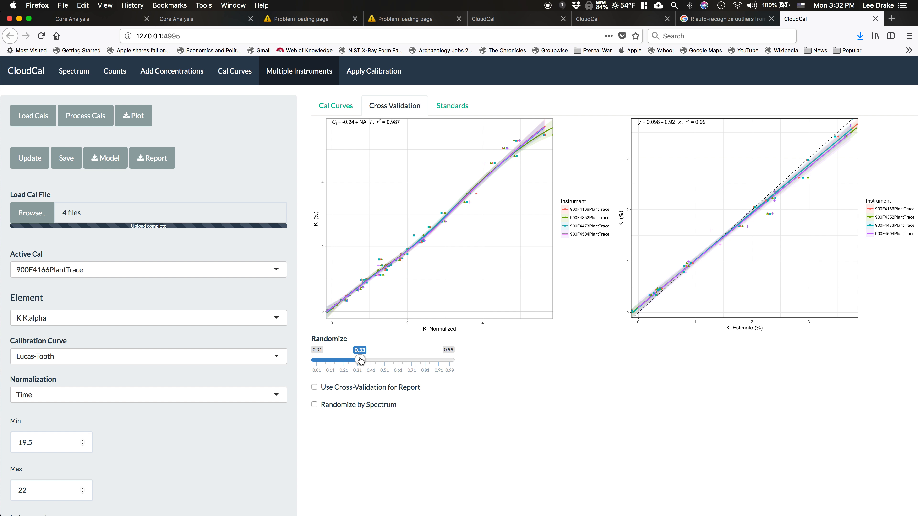
pyautogui.moveTo(360, 359); pyautogui.dragTo(373, 360)
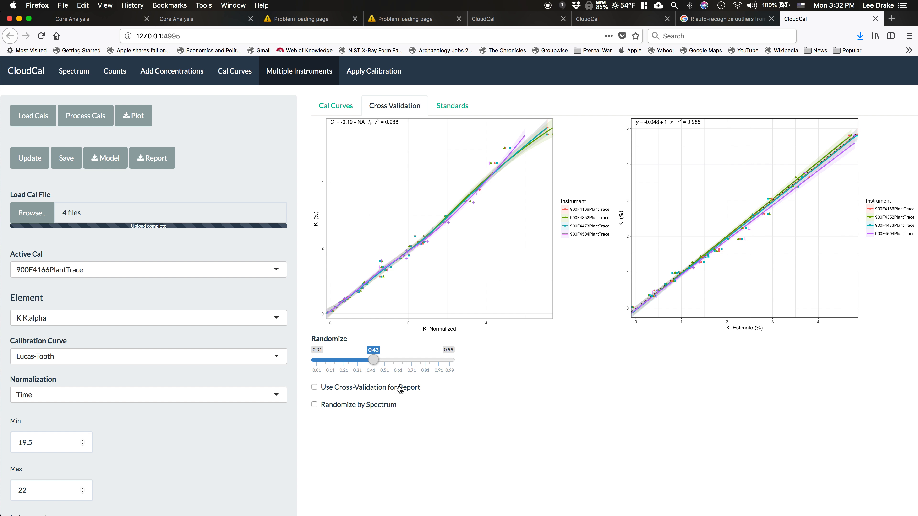
# Enable randomizing by spectrum for the K.K.alpha cross validation and set the Randomize fraction to 0.46
pyautogui.click(349, 407)
pyautogui.moveTo(376, 361); pyautogui.dragTo(381, 362)
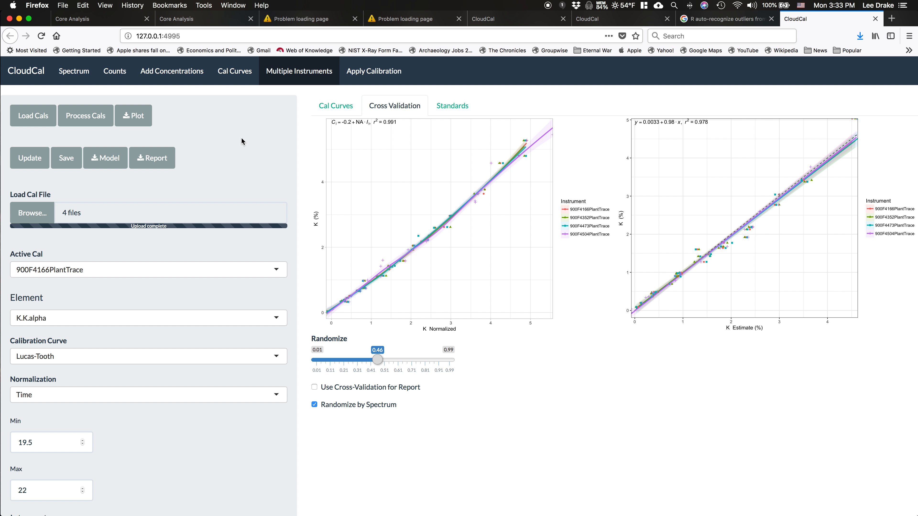
pyautogui.click(548, 5)
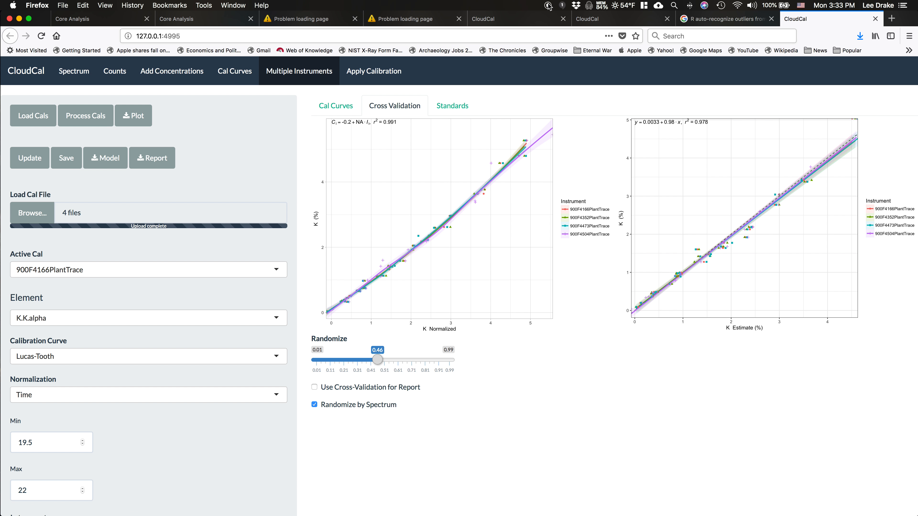